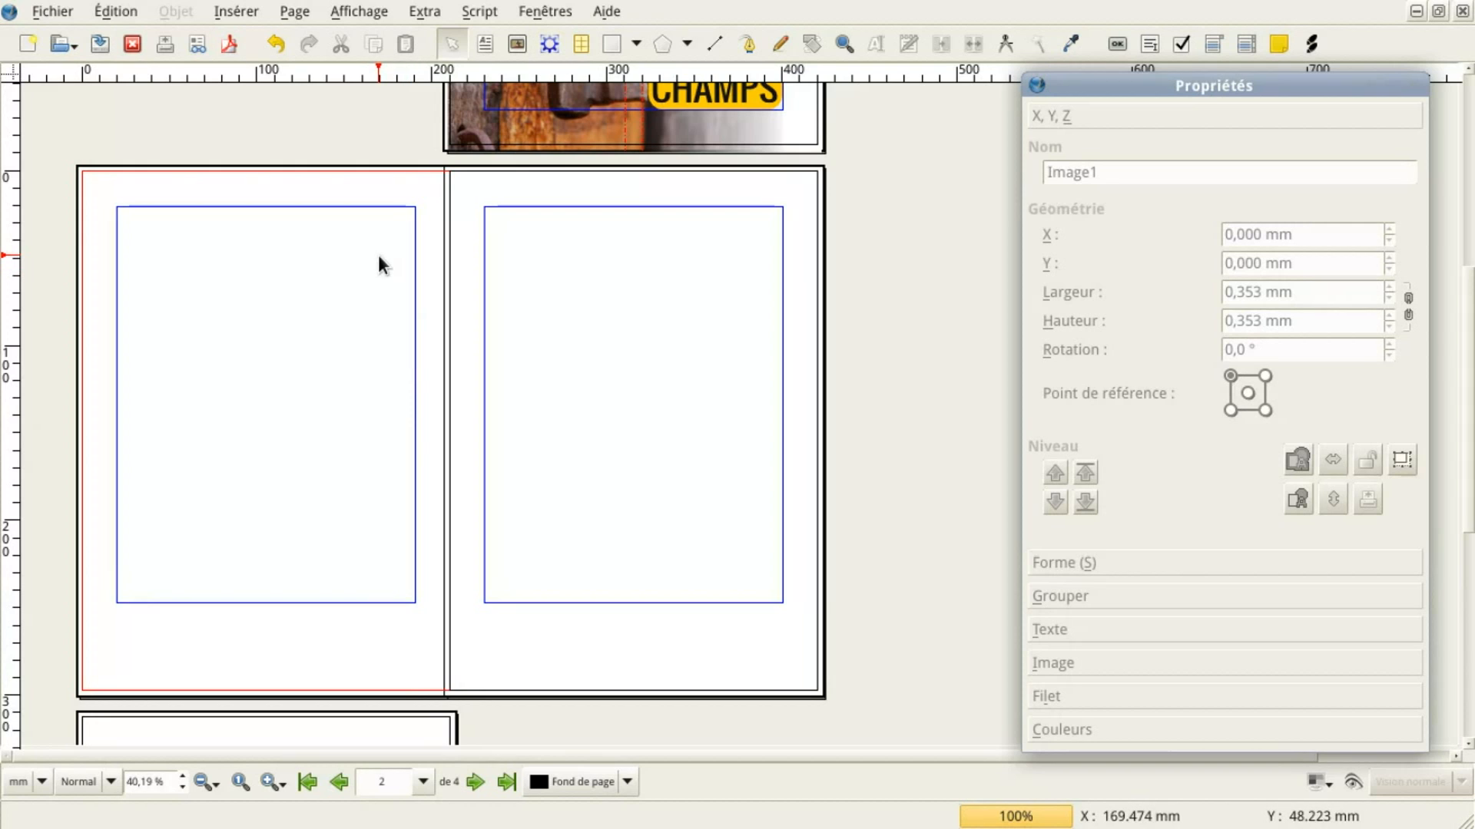
# In the guide manager, add 3 horizontal guides to page 2 with a 10 mm gutter, relative to the margins
pyautogui.click(302, 12)
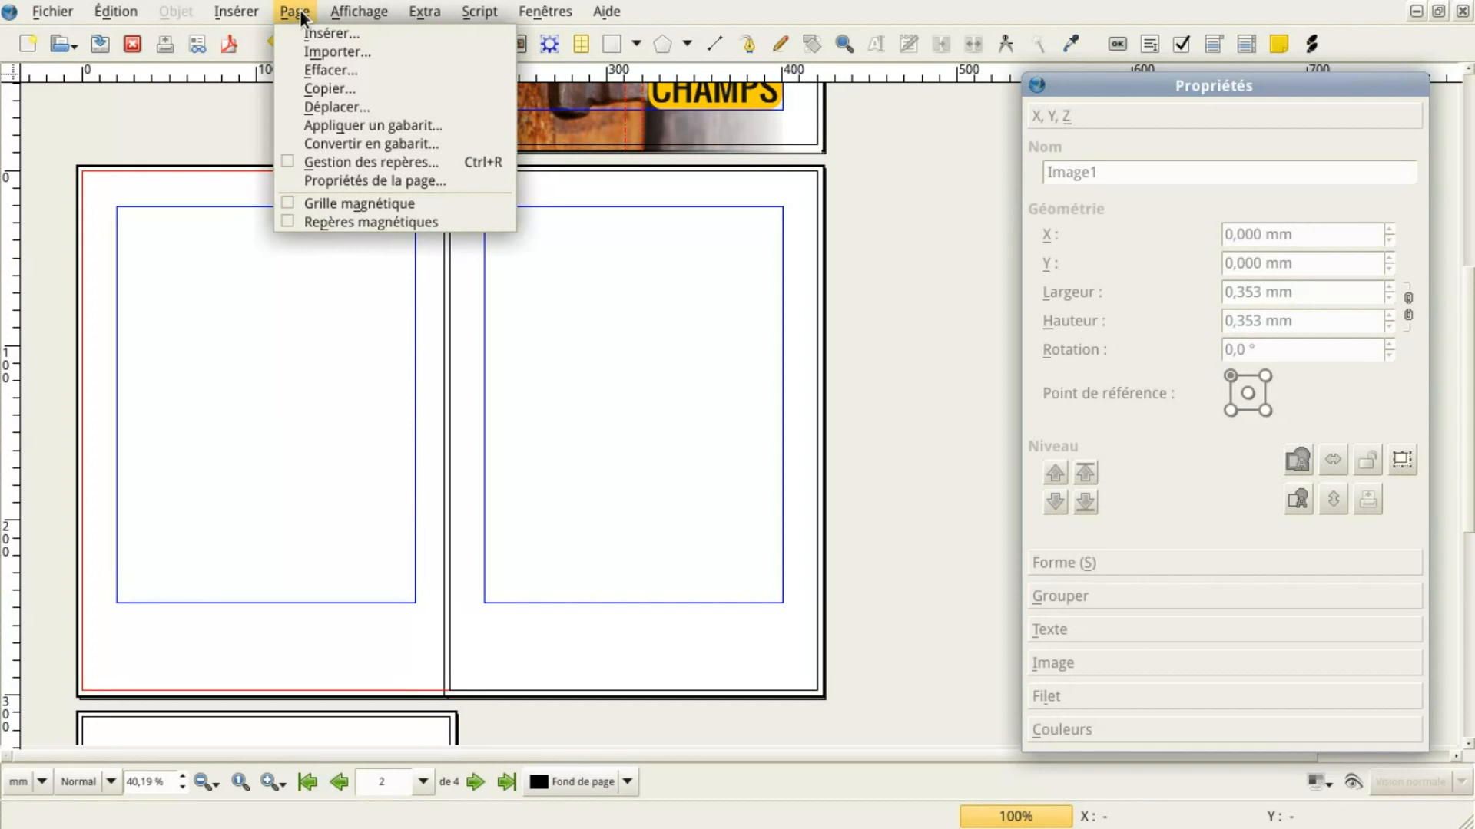
pyautogui.click(356, 163)
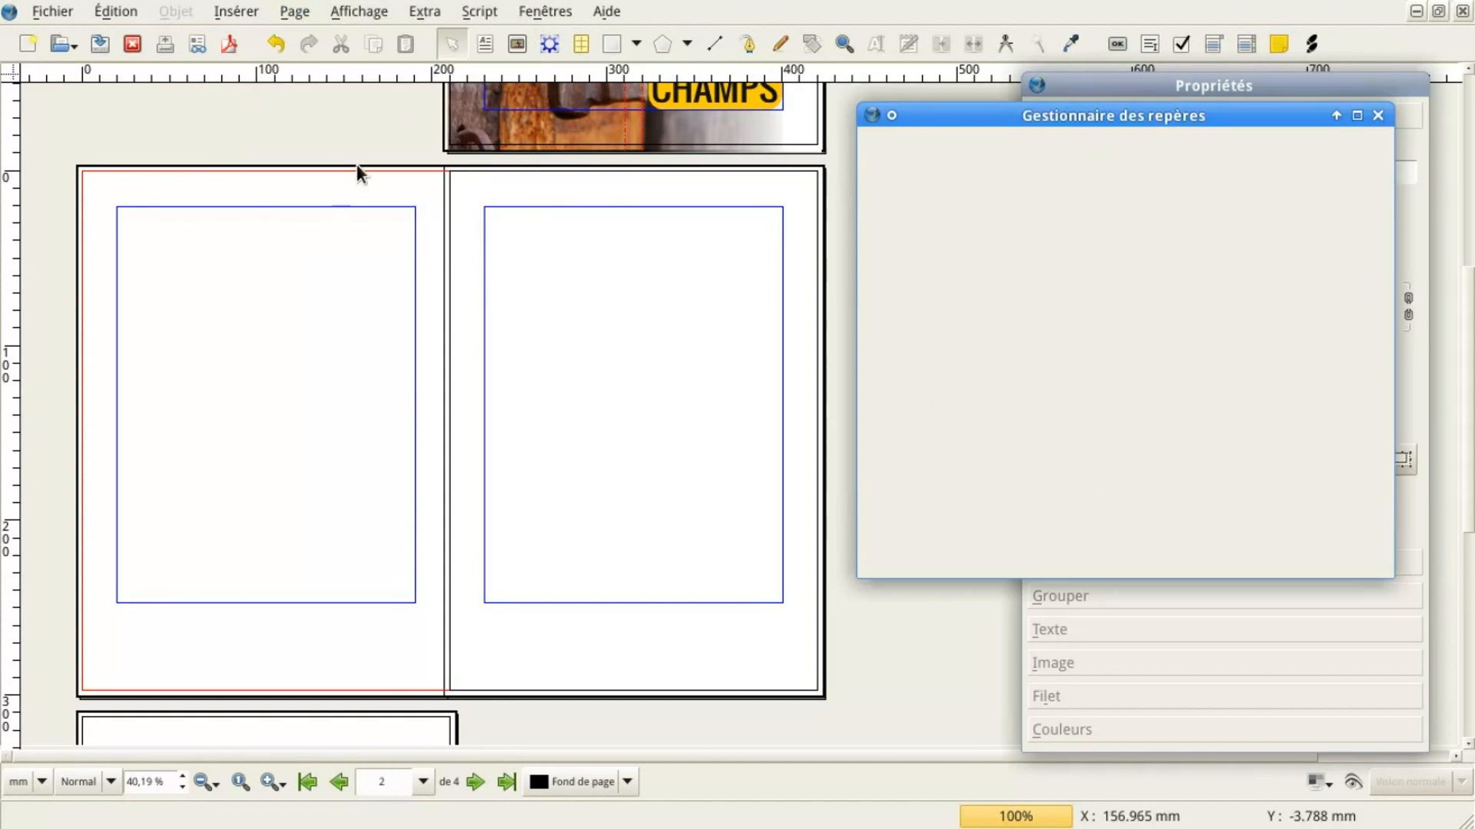
pyautogui.moveTo(1051, 109); pyautogui.dragTo(766, 164)
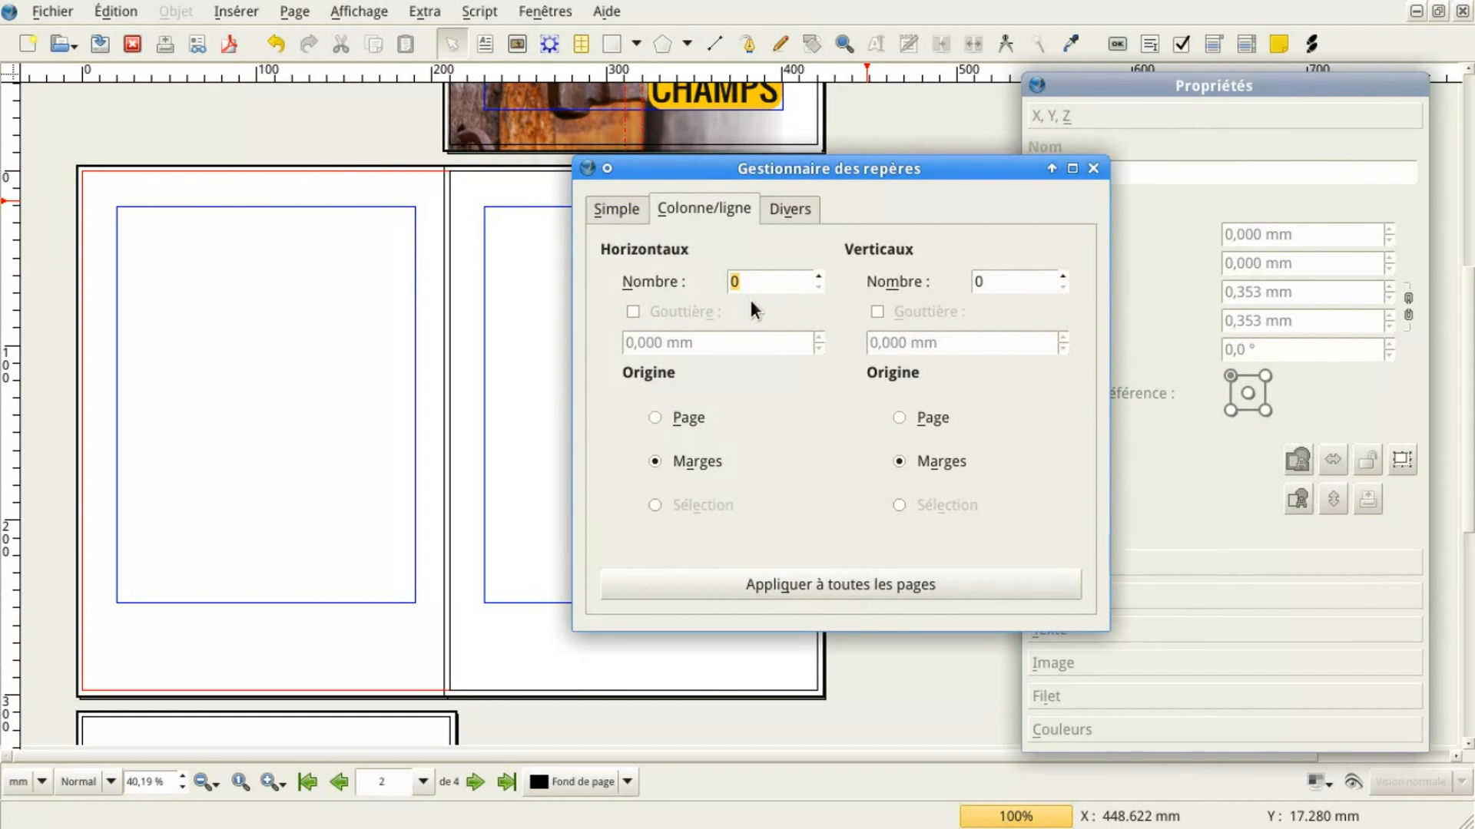
pyautogui.scroll(3, 747, 273)
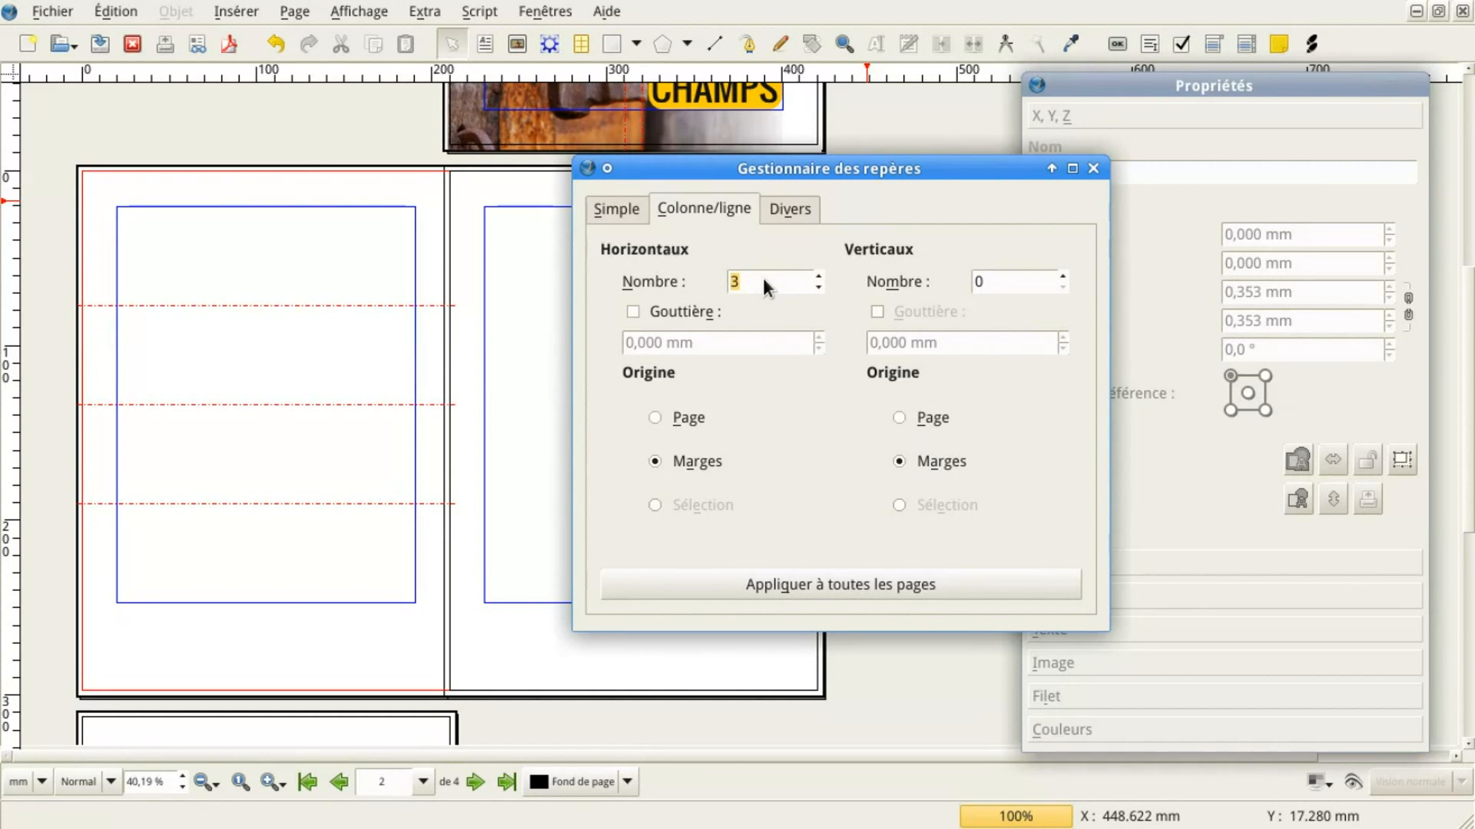
pyautogui.click(658, 308)
pyautogui.scroll(9, 666, 343)
pyautogui.scroll(1, 666, 343)
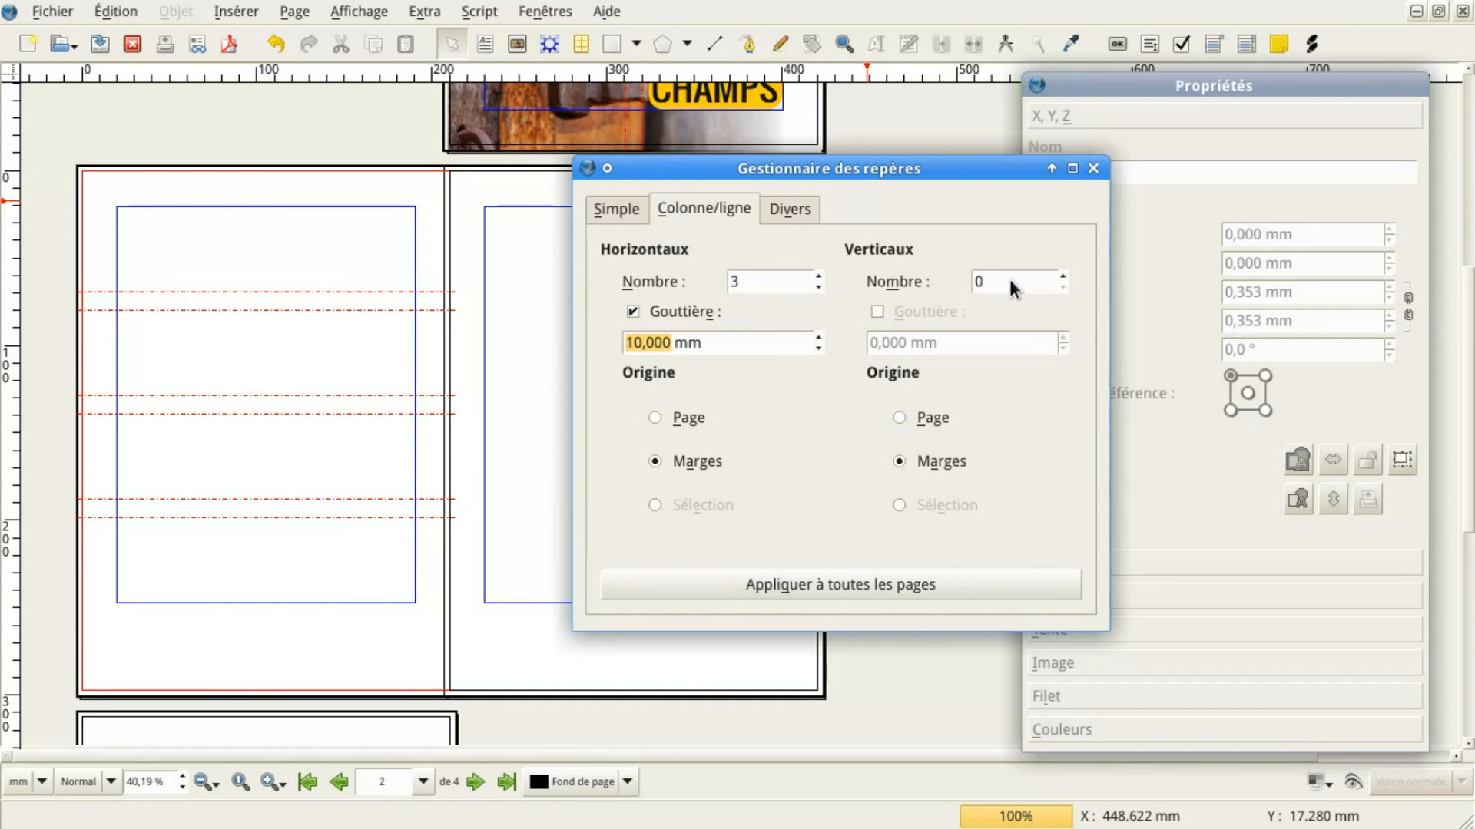
# Add 1 vertical guide to page 2 with a 10 mm gutter, relative to the margins
pyautogui.scroll(1, 1009, 279)
pyautogui.scroll(1, 1009, 279)
pyautogui.scroll(-1, 1009, 279)
pyautogui.click(901, 310)
pyautogui.scroll(7, 900, 343)
pyautogui.scroll(3, 900, 343)
# Make page 3 current and give it 3 horizontal guides with a 10 mm gutter, relative to the margins
pyautogui.moveTo(873, 164); pyautogui.dragTo(1113, 165)
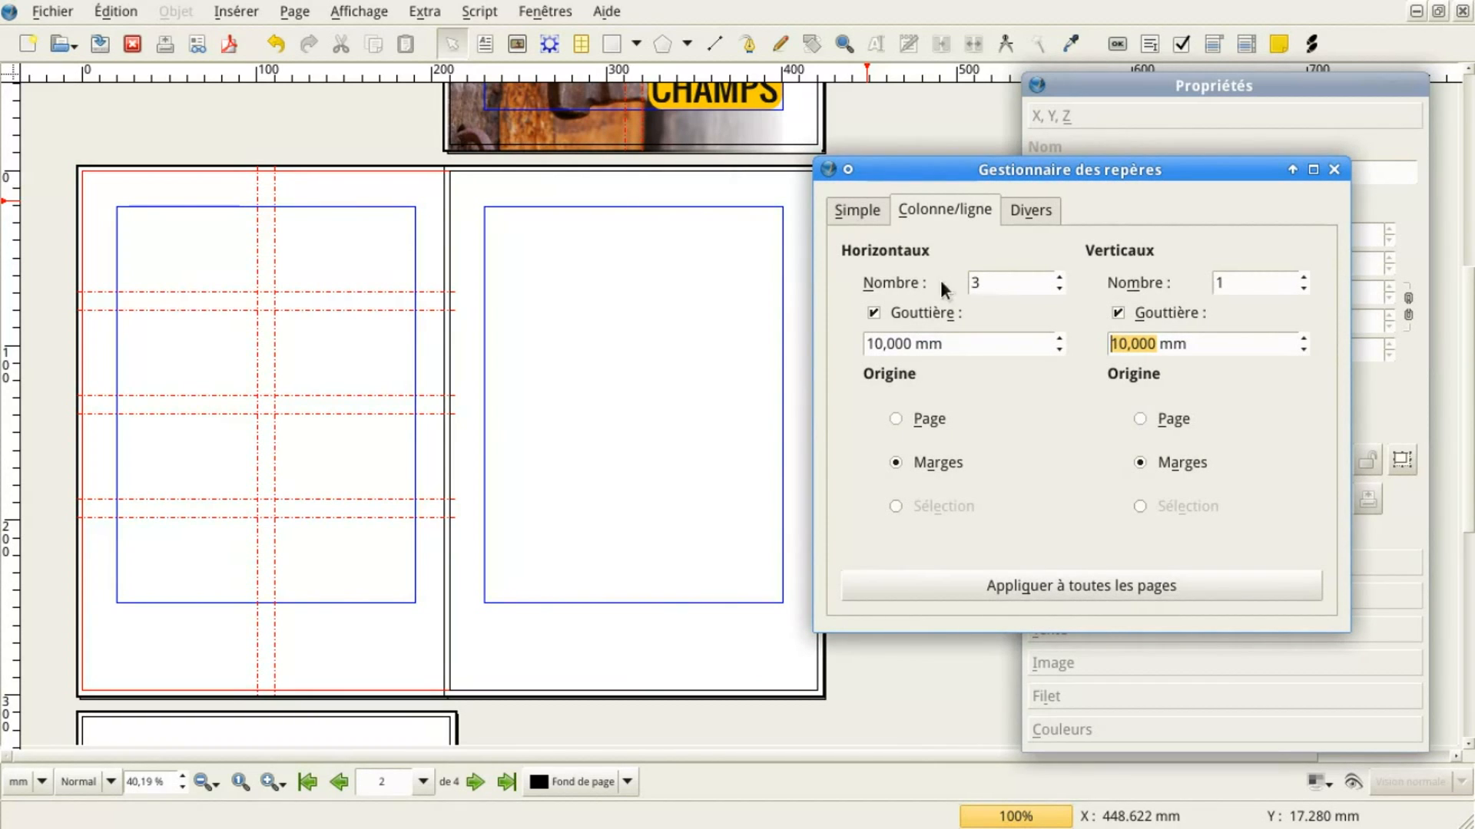
pyautogui.click(630, 360)
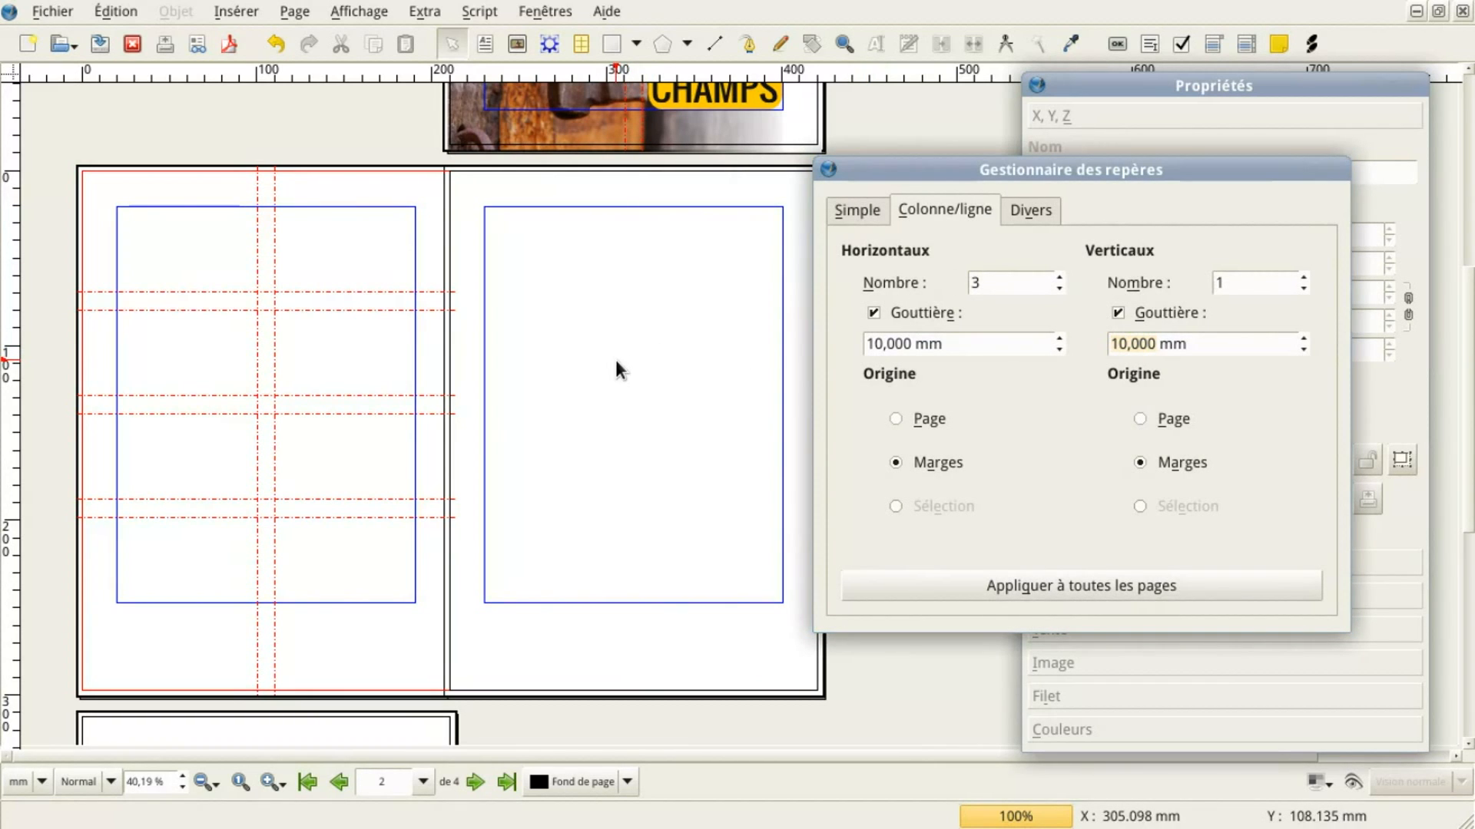
pyautogui.click(615, 360)
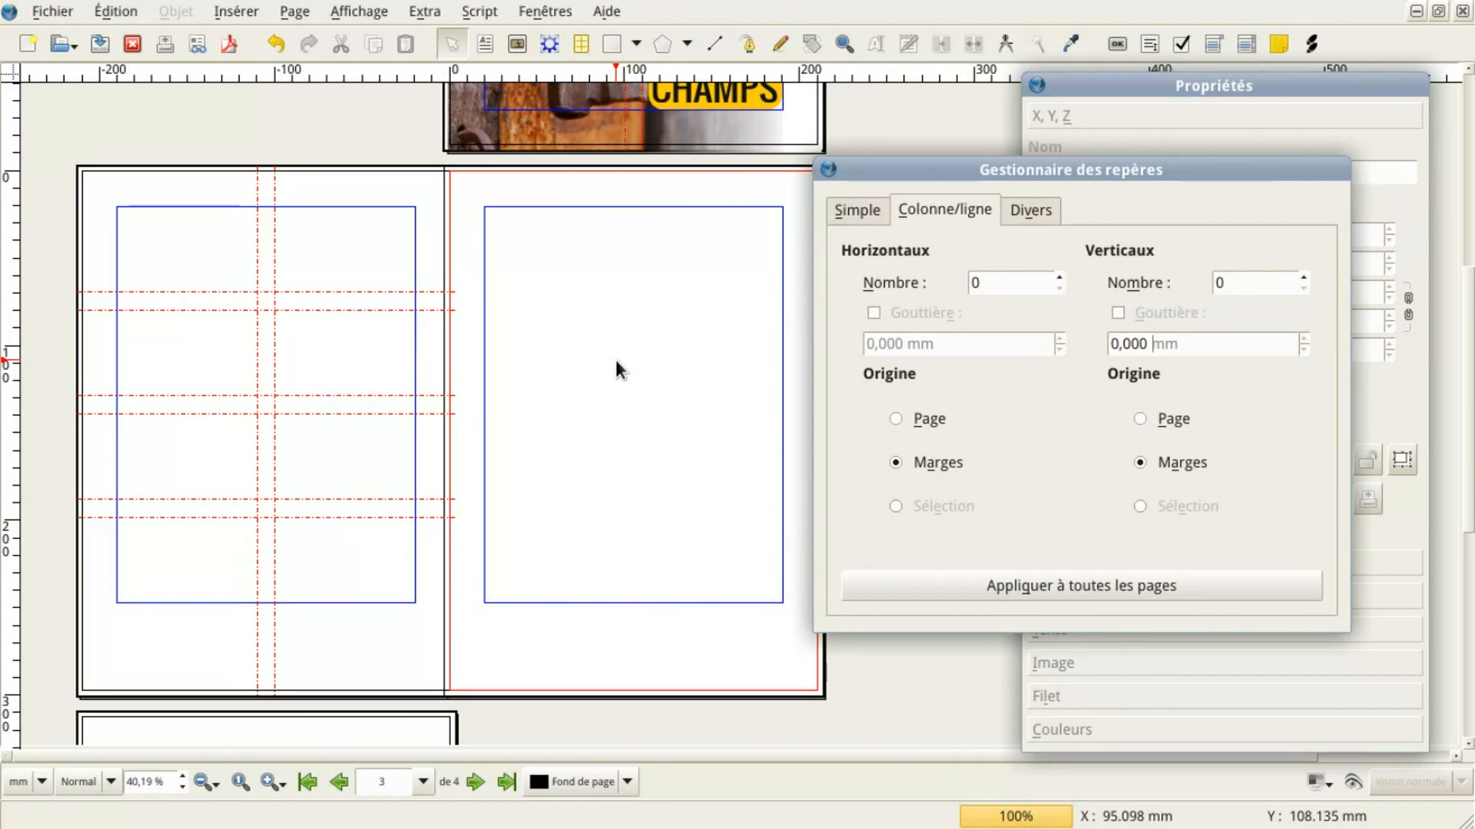
pyautogui.click(1011, 283)
pyautogui.scroll(3, 1011, 282)
pyautogui.click(913, 314)
pyautogui.scroll(3, 918, 343)
pyautogui.scroll(6, 912, 339)
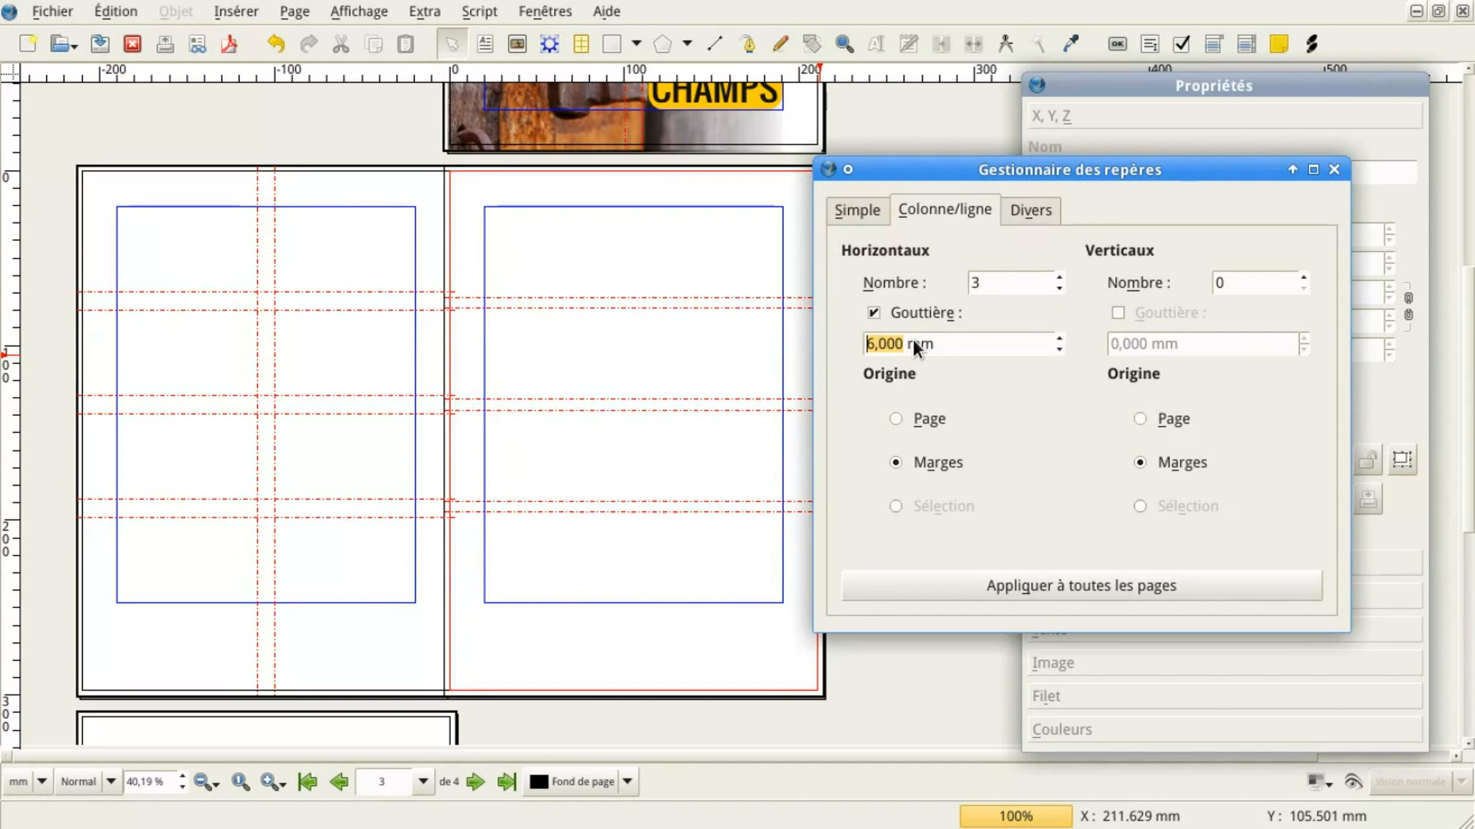
pyautogui.scroll(1, 912, 339)
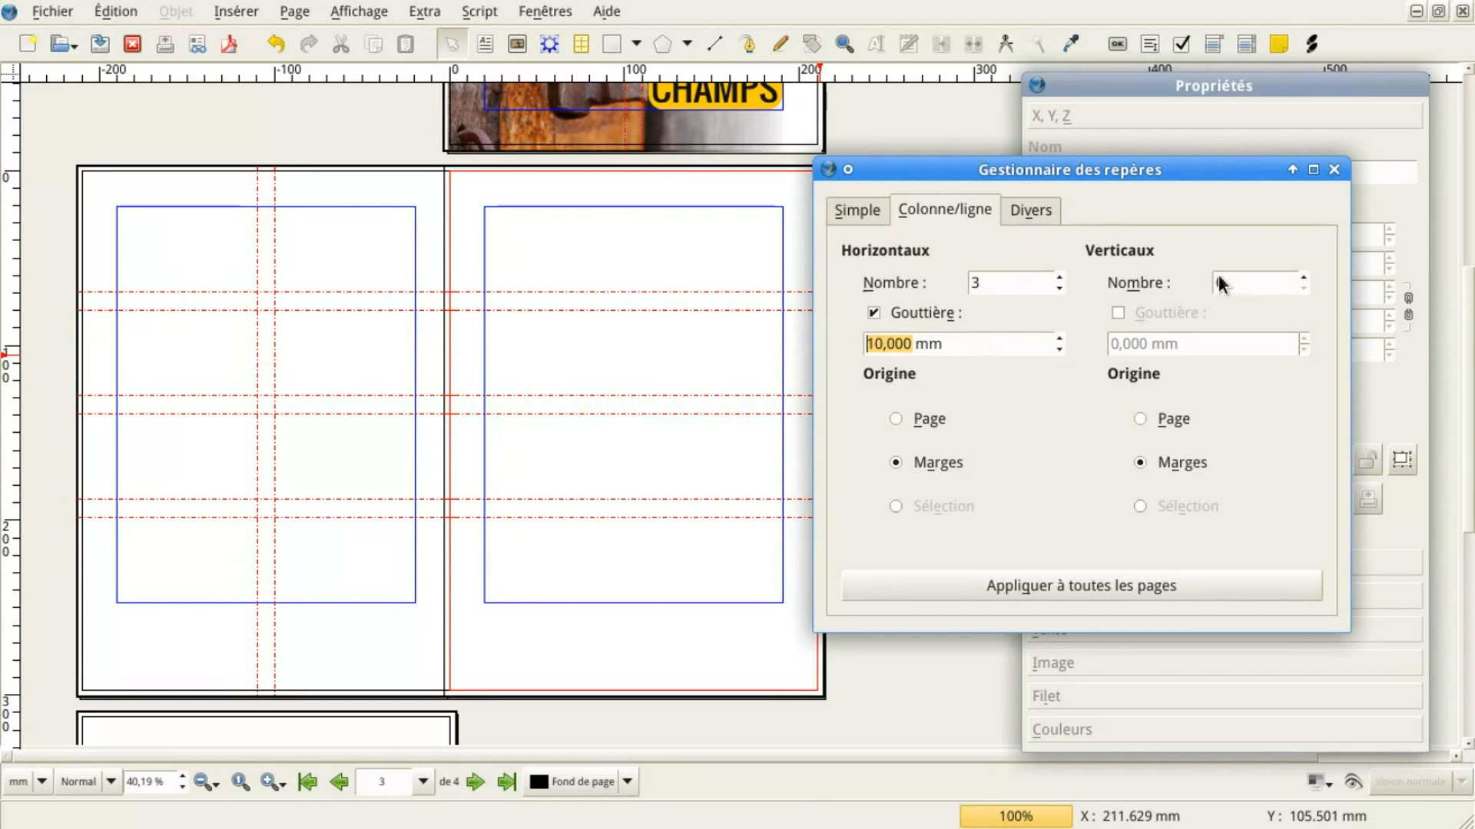
# Add 1 vertical guide with a 10 mm gutter to page 3 and close the guide manager
pyautogui.scroll(1, 1234, 277)
pyautogui.click(1164, 310)
pyautogui.scroll(3, 1129, 339)
pyautogui.scroll(7, 1129, 340)
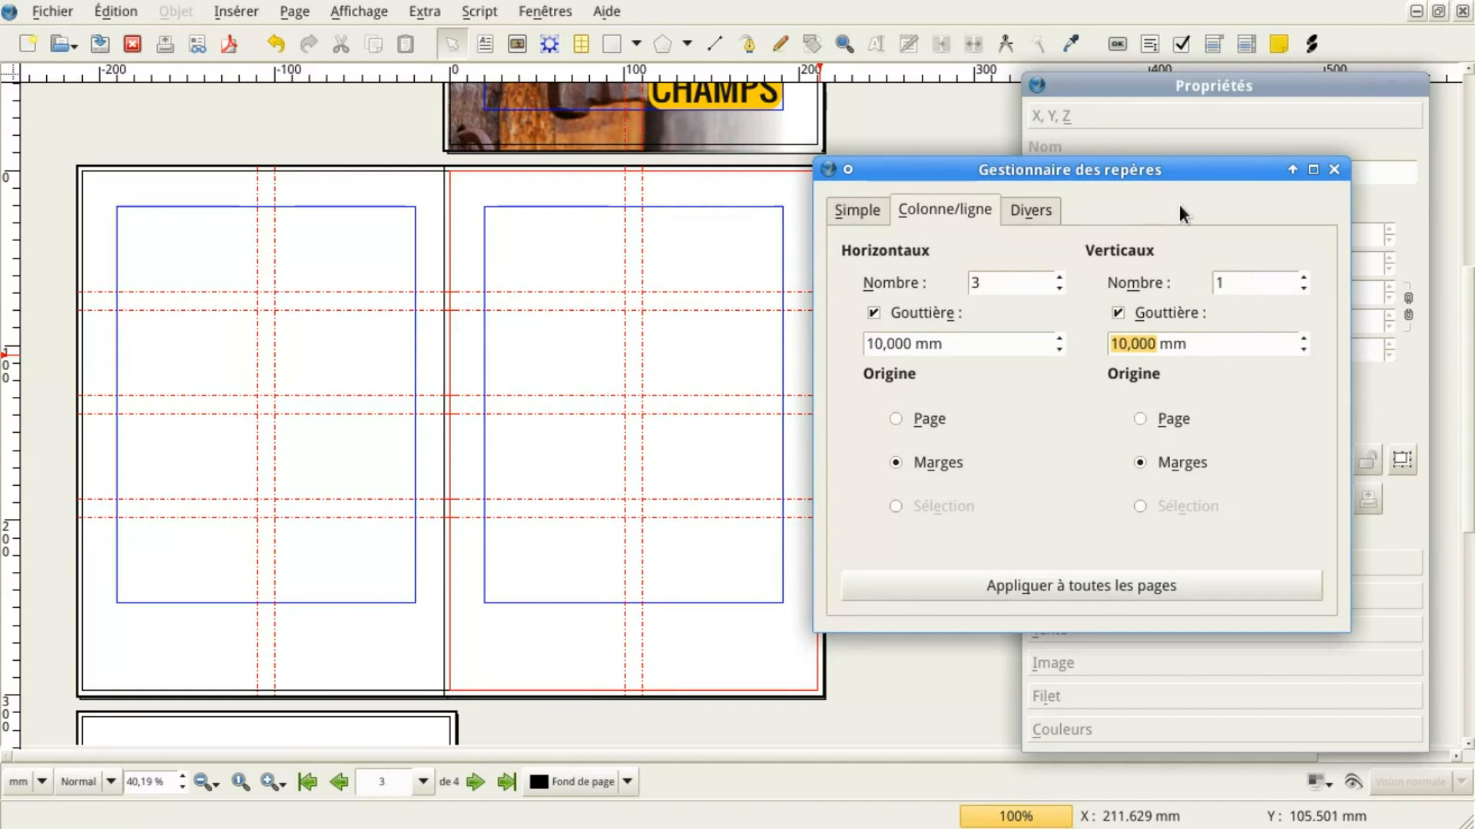
pyautogui.click(1334, 171)
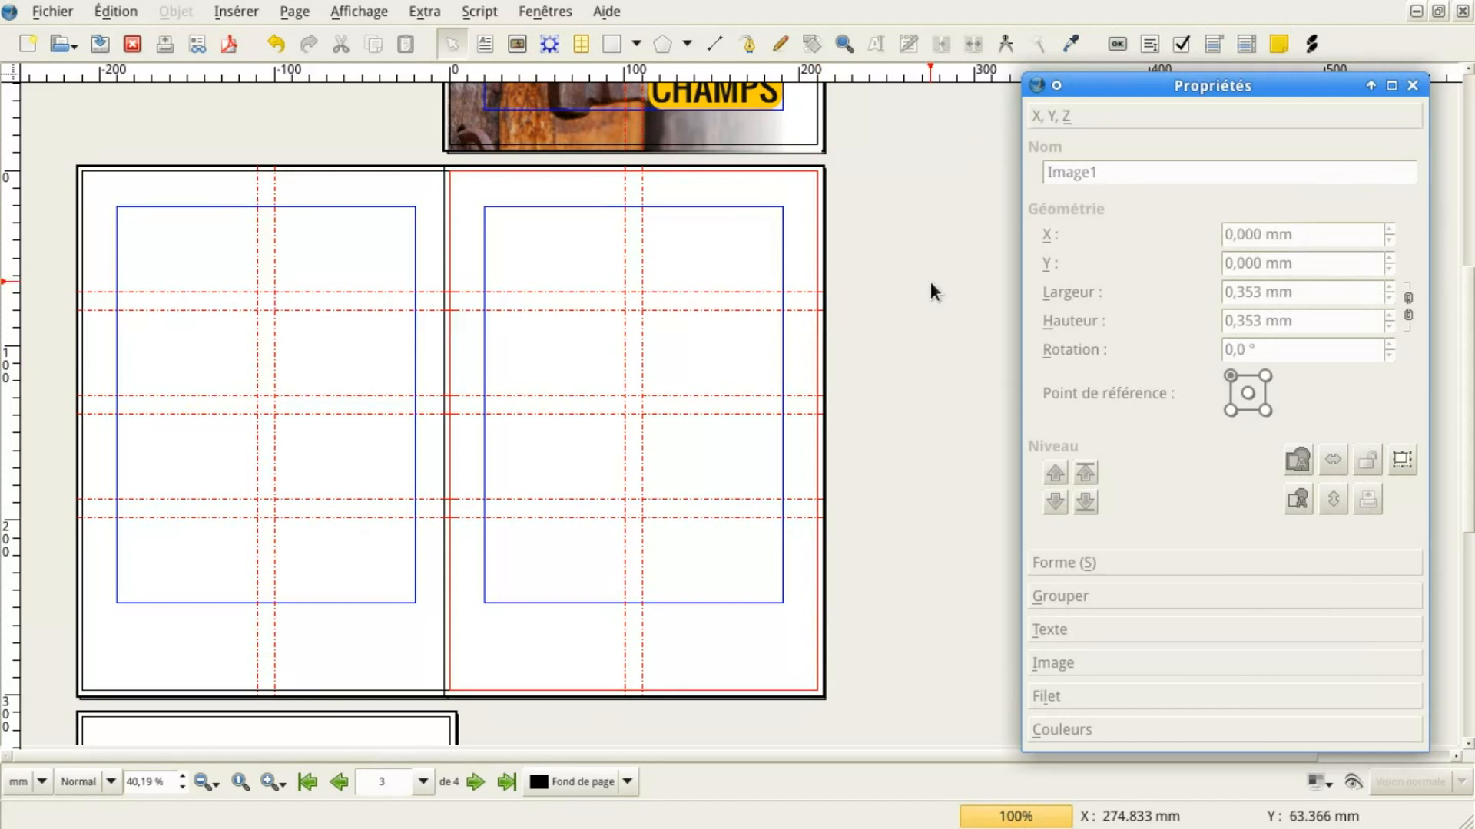
# In the document setup's image tool defaults, make images scale to the frame size with proportions kept, and accept the settings
pyautogui.scroll(-1, 910, 278)
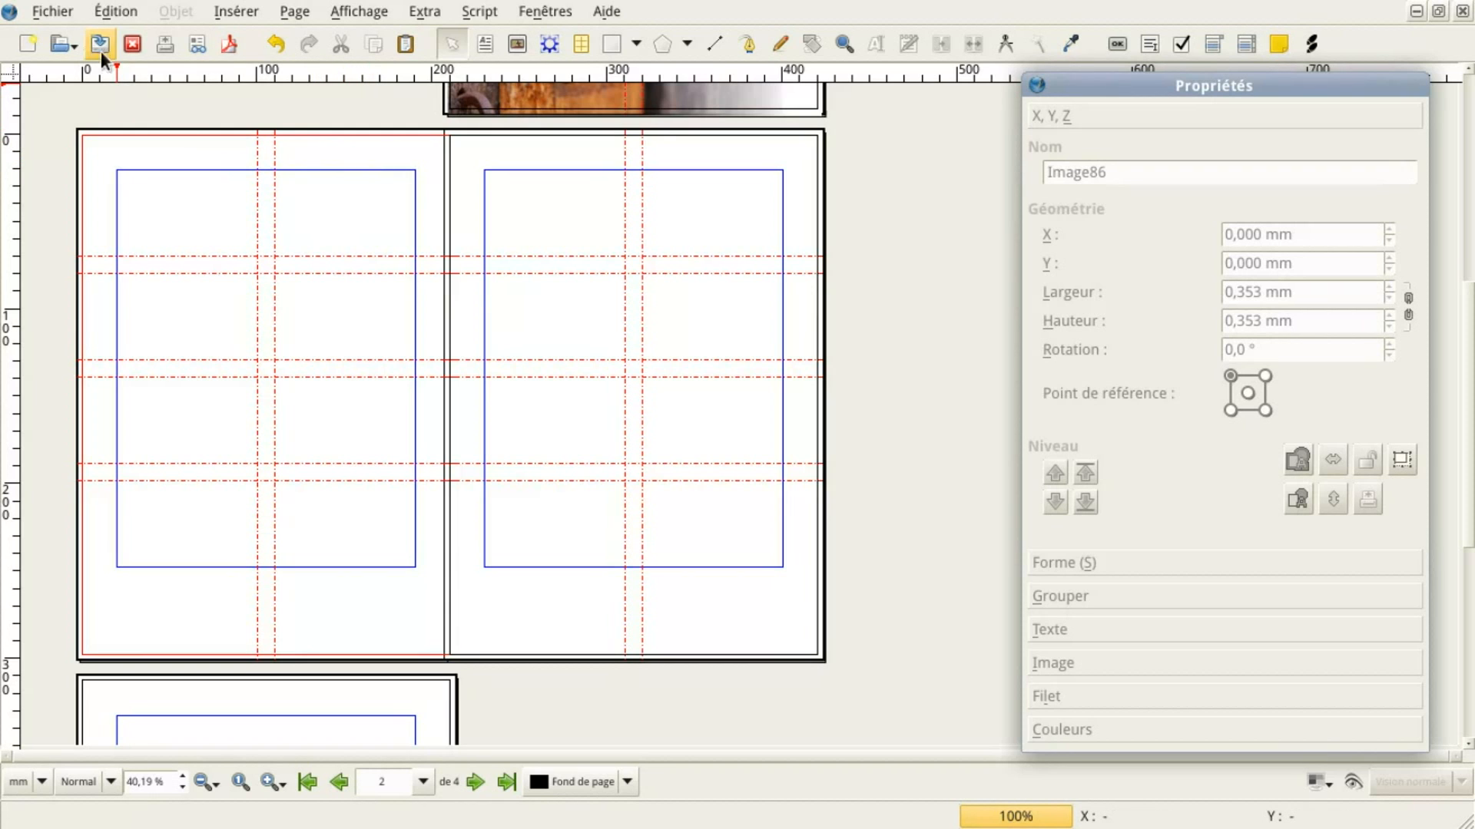
pyautogui.click(58, 17)
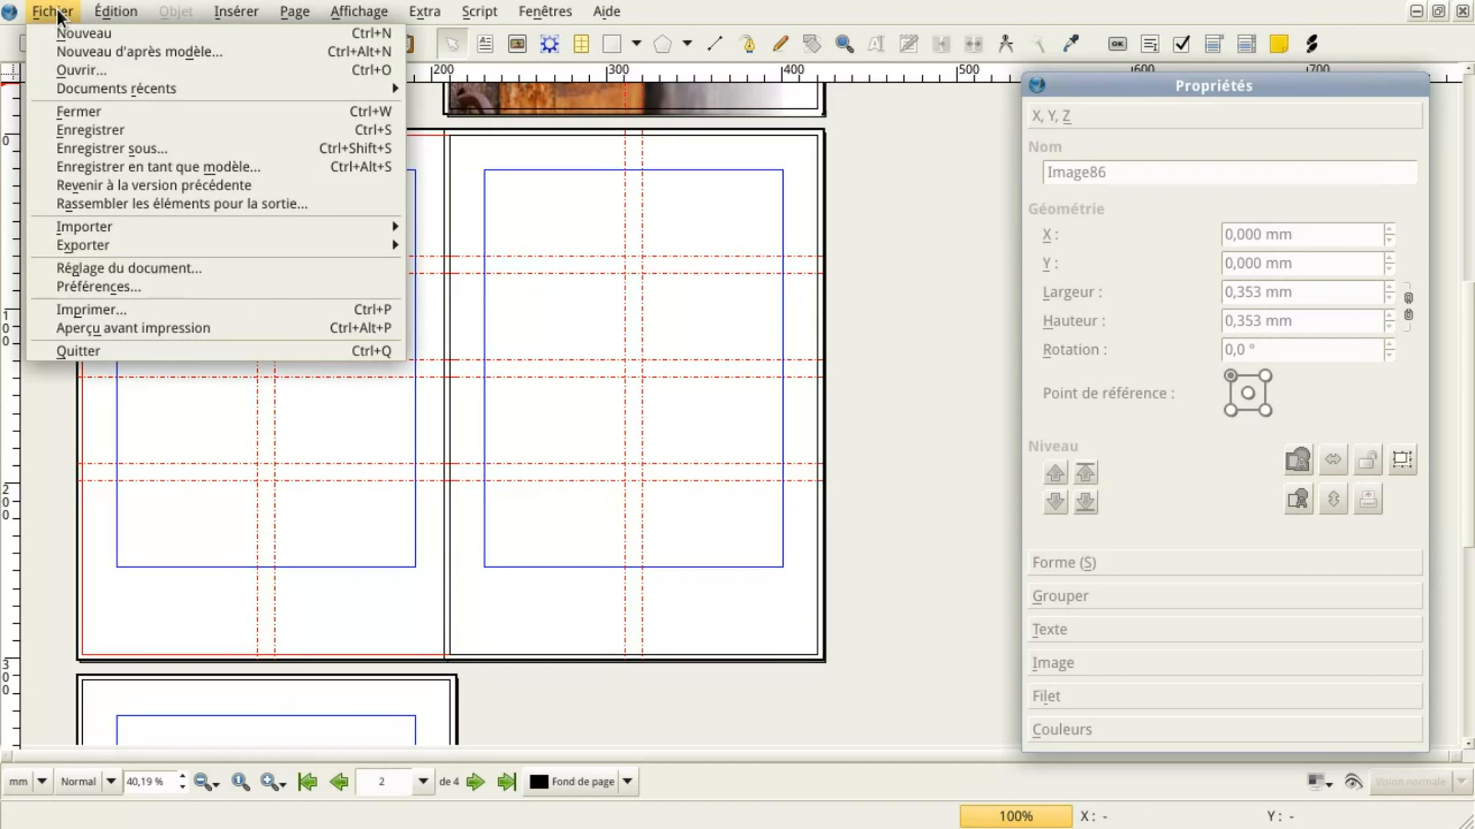
pyautogui.click(157, 269)
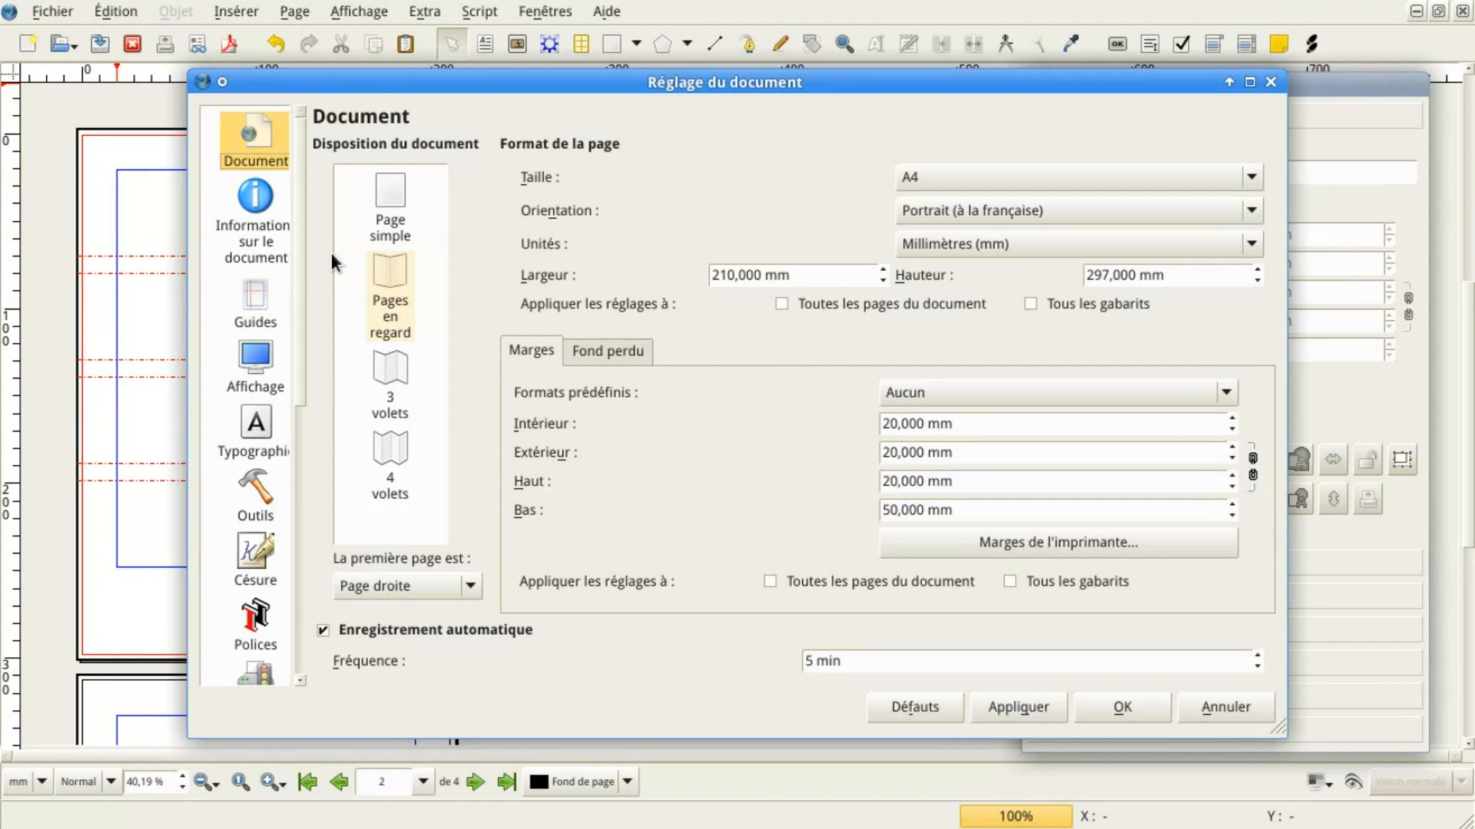
pyautogui.click(256, 487)
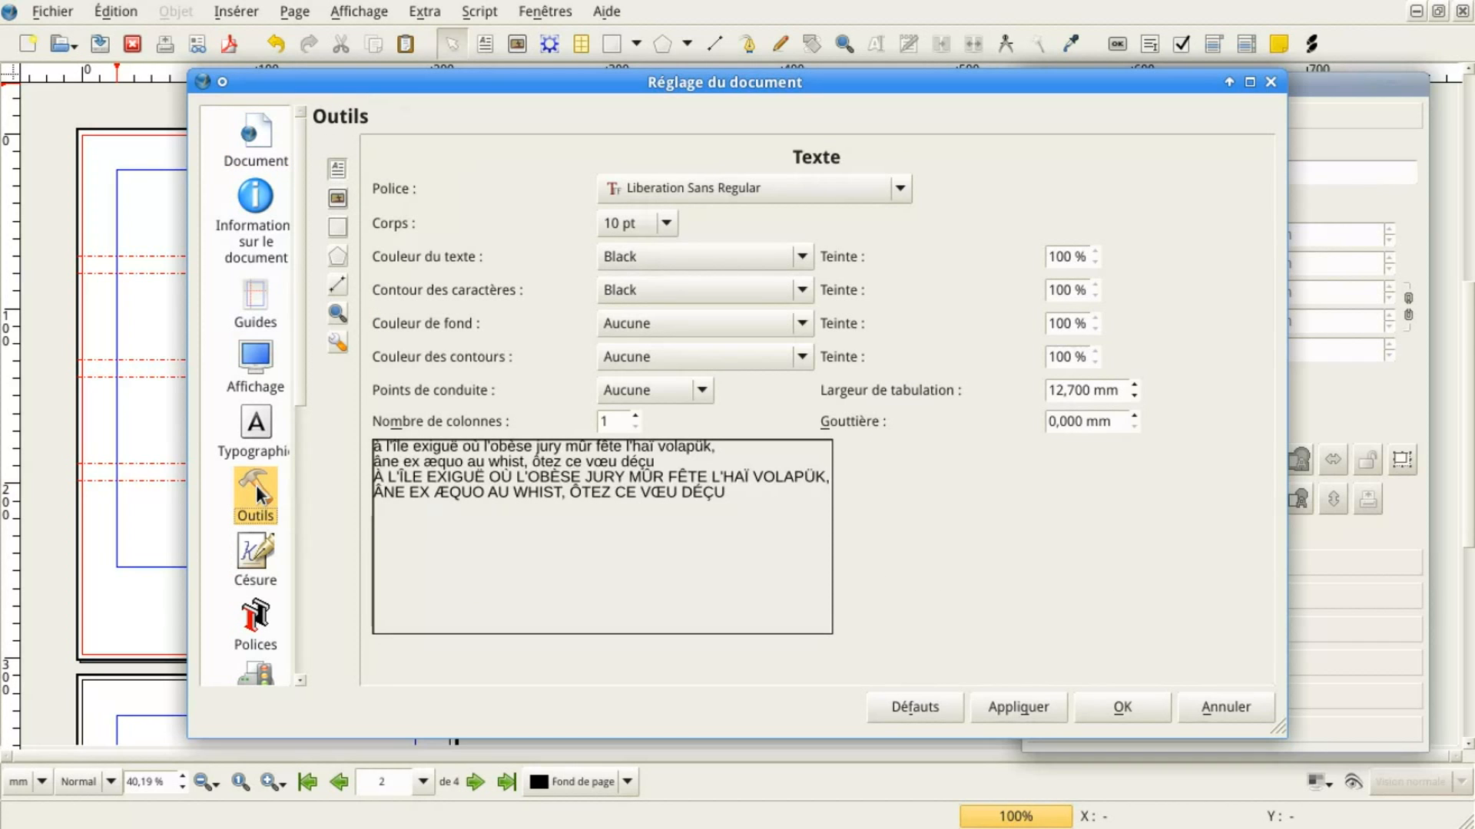
pyautogui.click(336, 200)
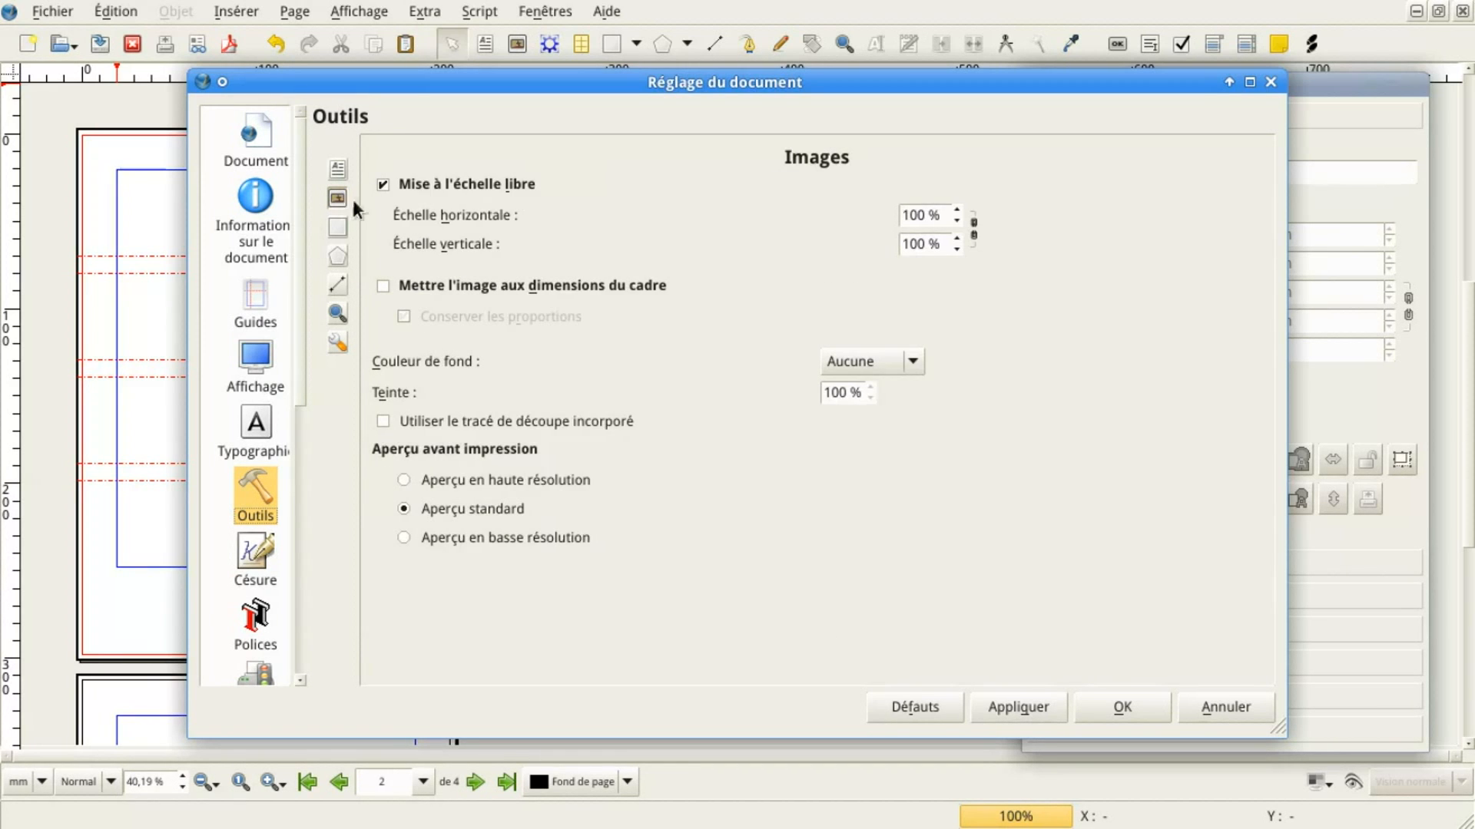
pyautogui.click(412, 285)
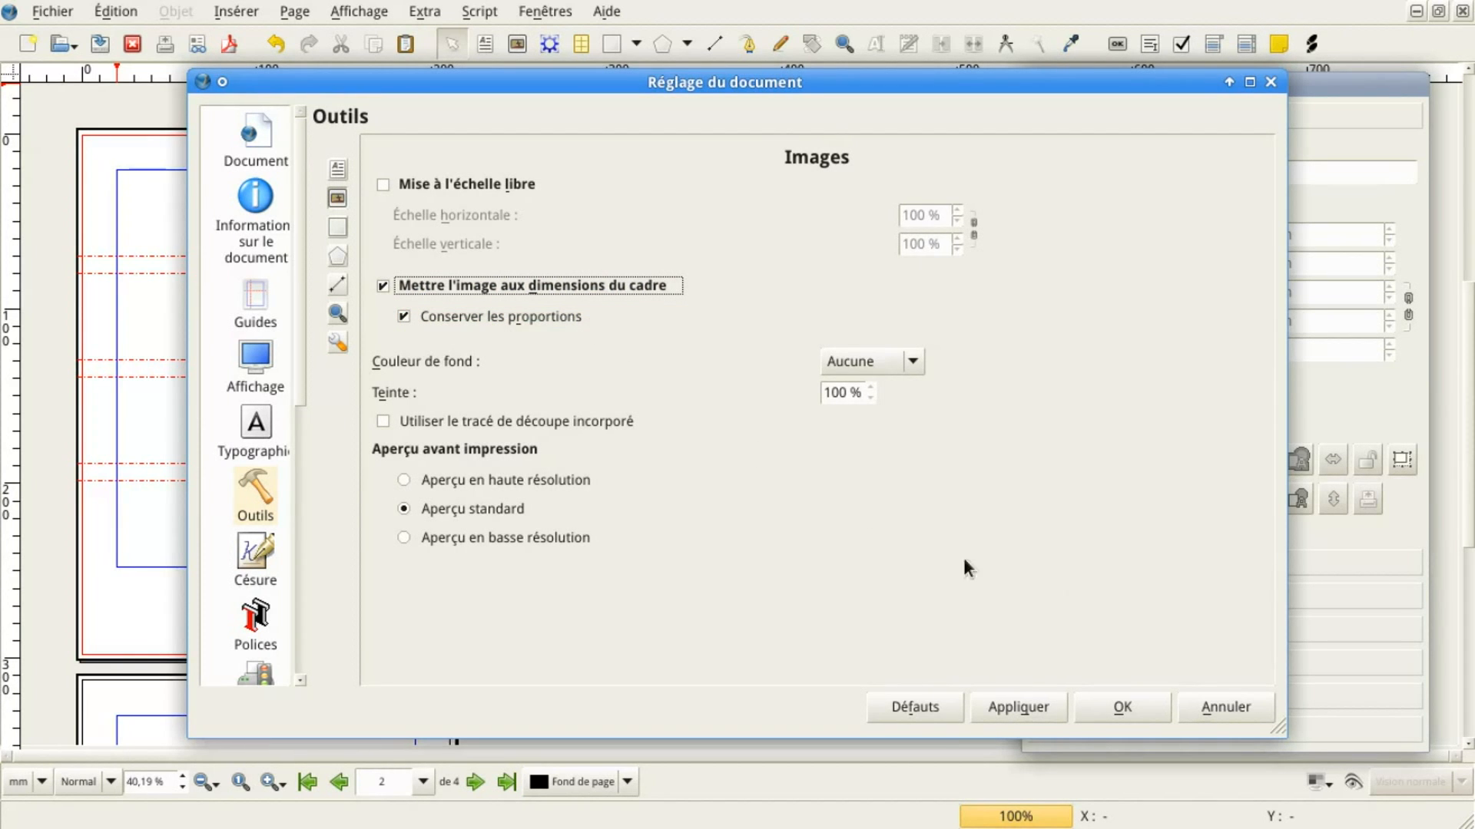
pyautogui.click(1095, 702)
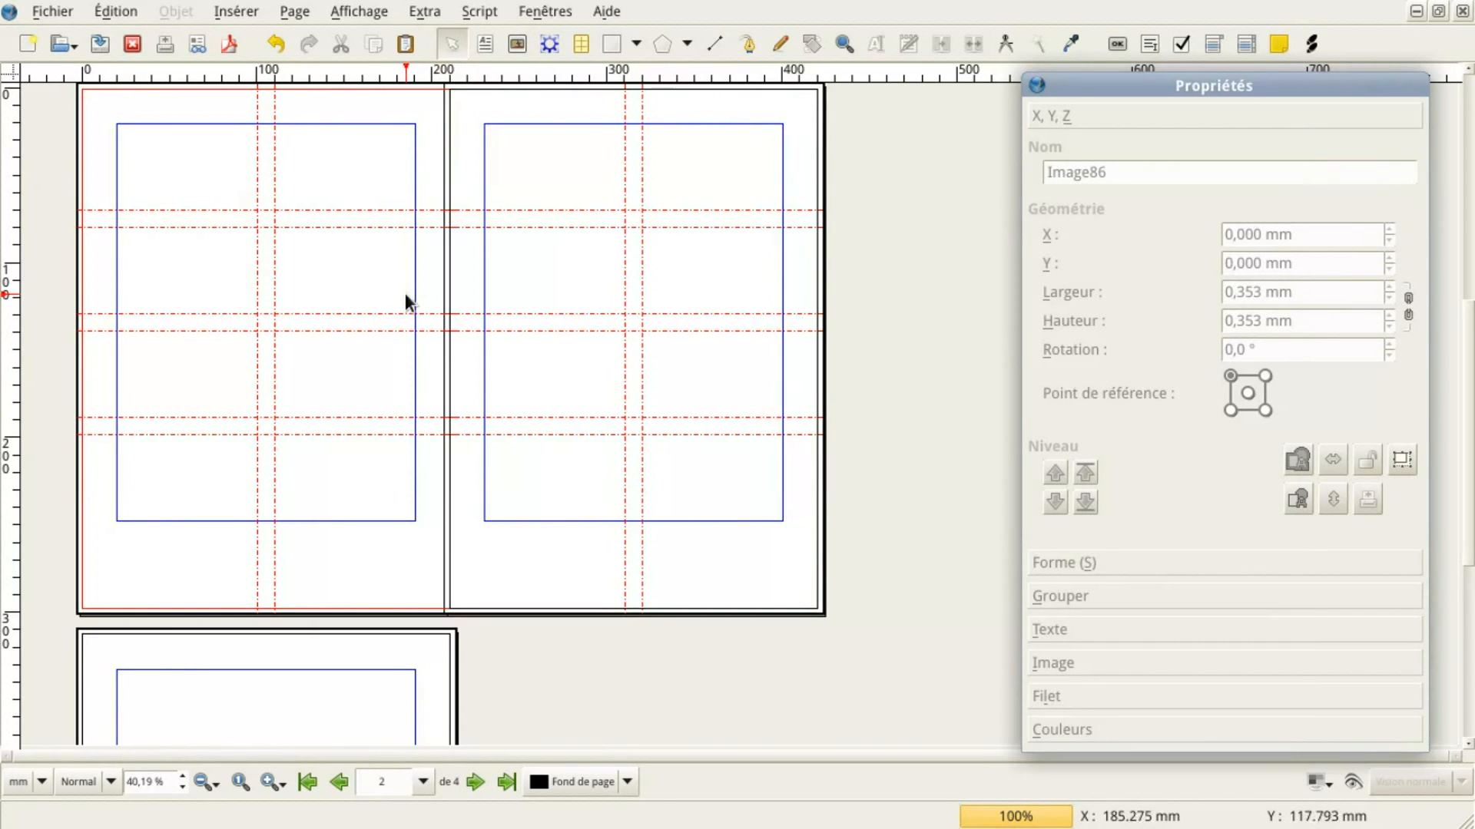
# Insert four image frames on page 2, filling alternating guide cells from the upper right to the lower left one
pyautogui.click(519, 44)
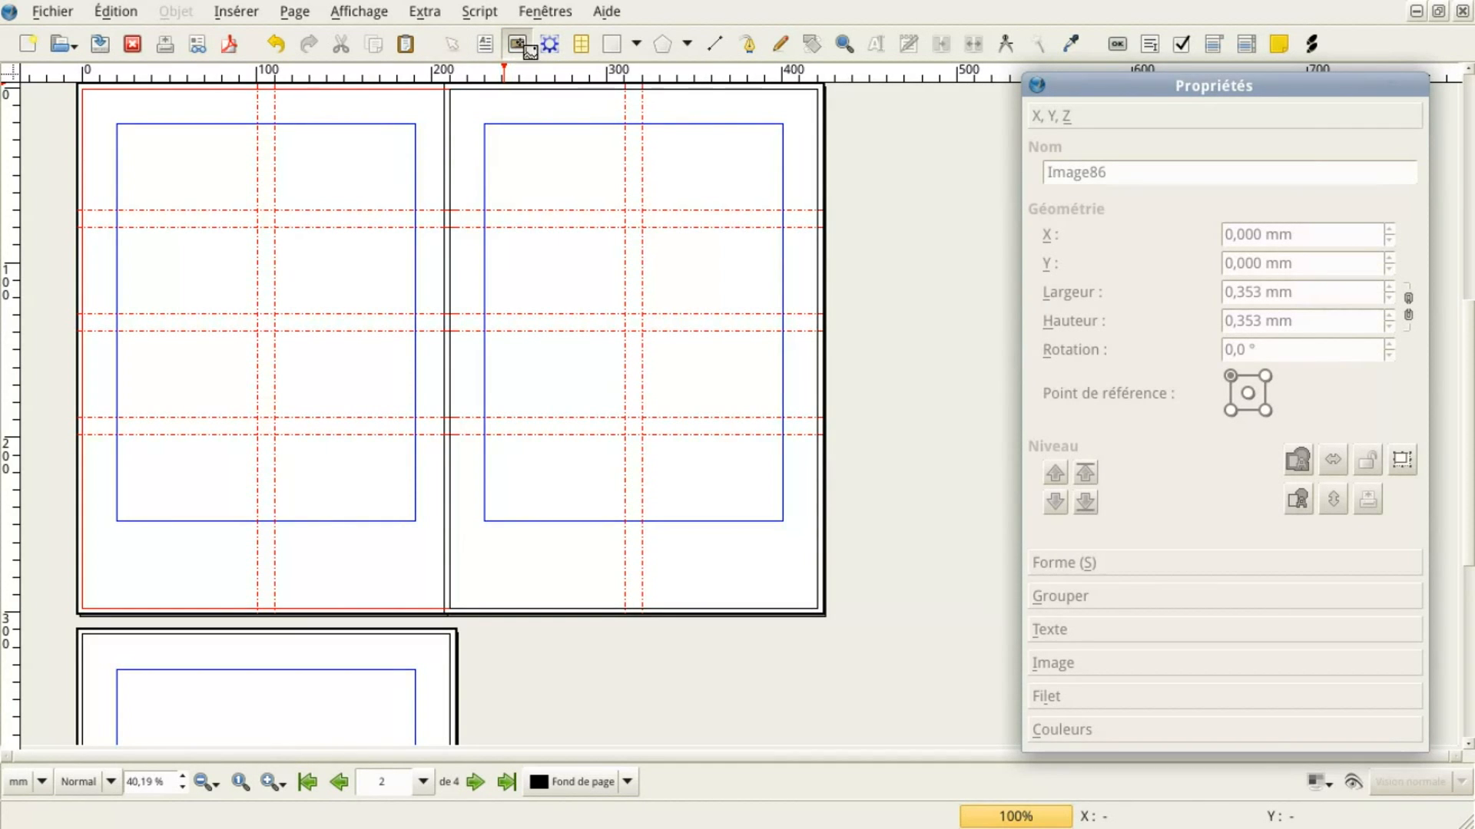
pyautogui.click(332, 161)
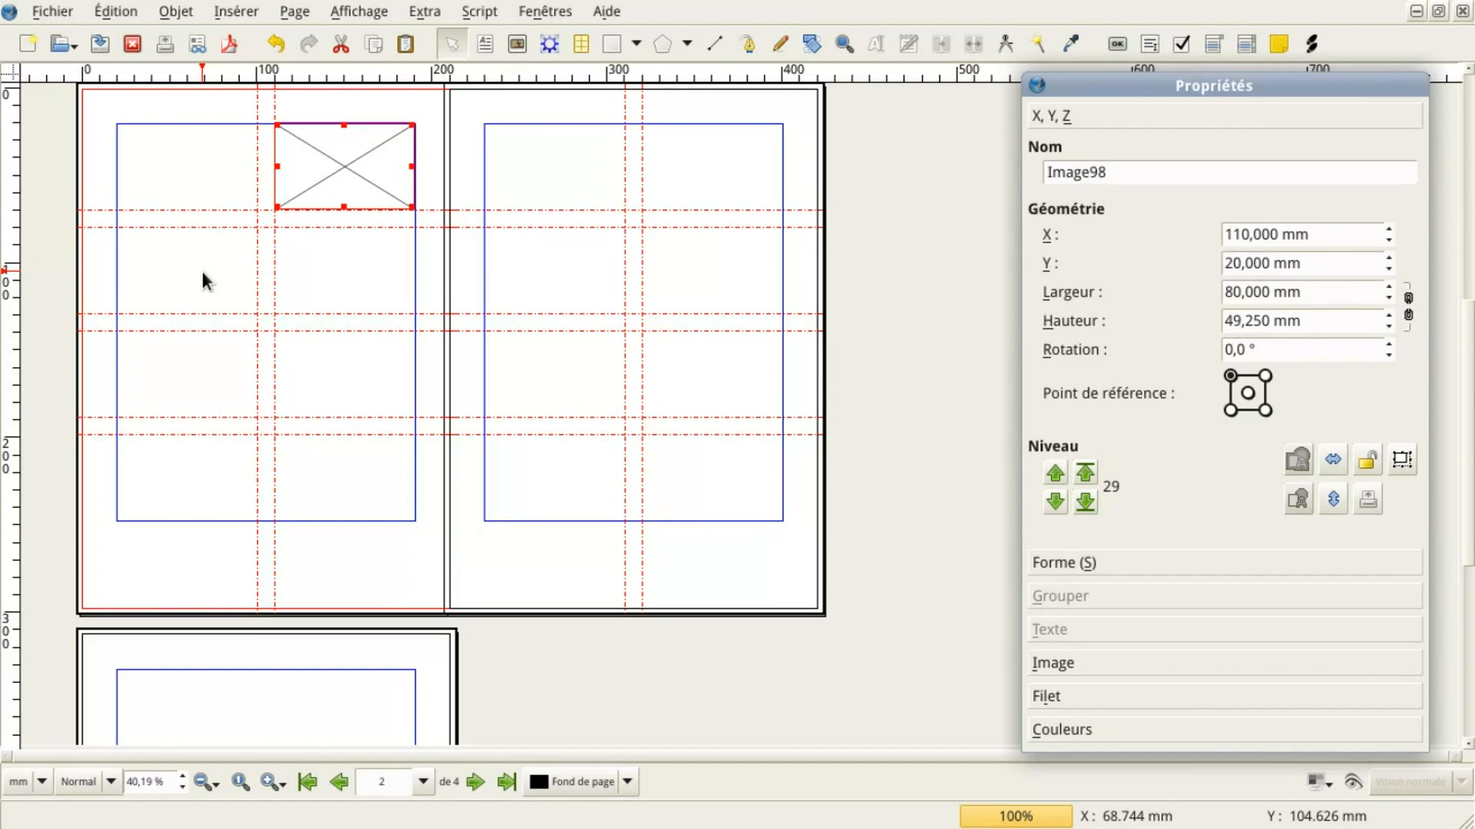
pyautogui.press('i')
pyautogui.click(170, 279)
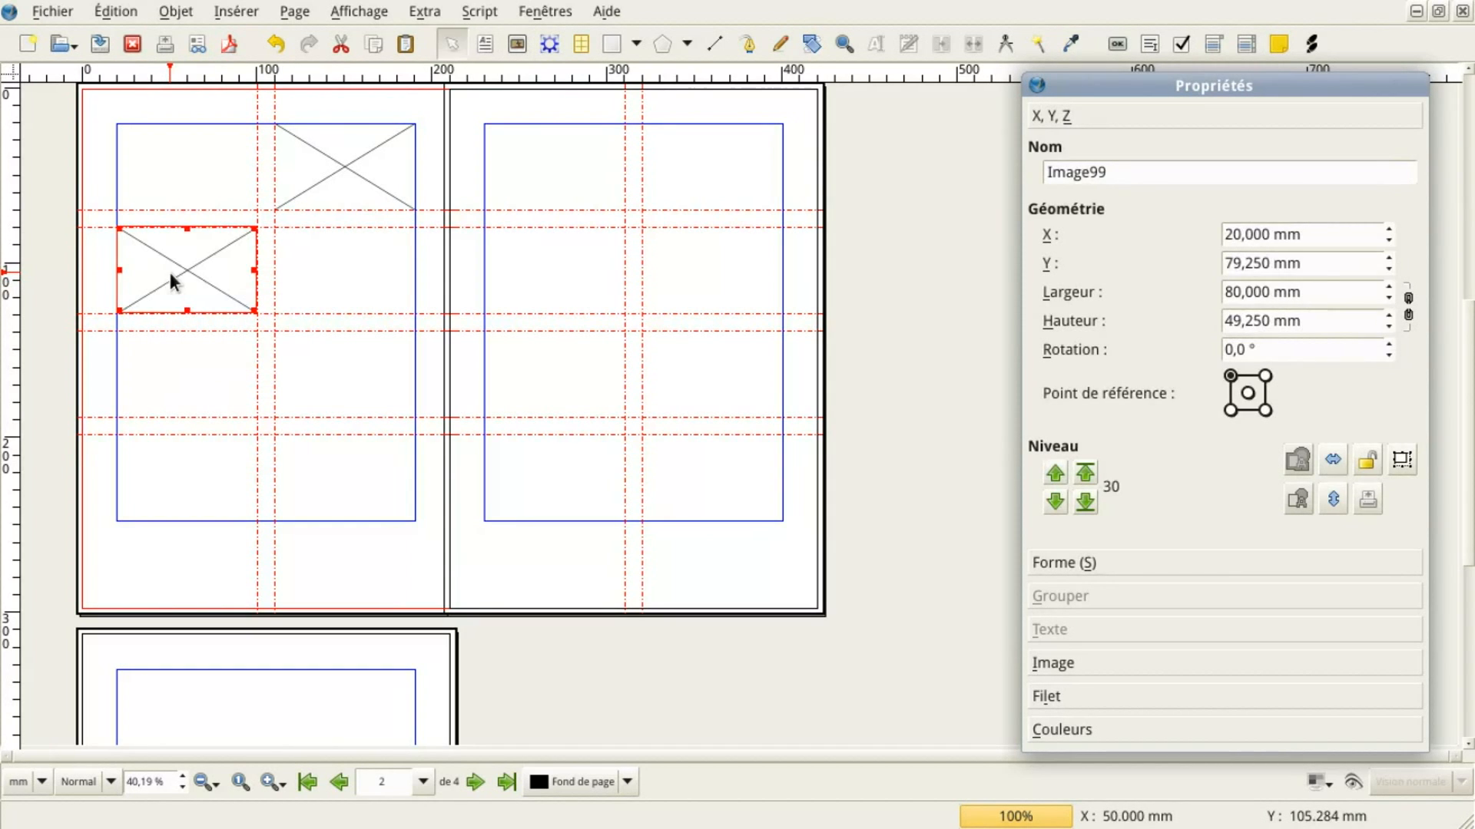
pyautogui.click(328, 360)
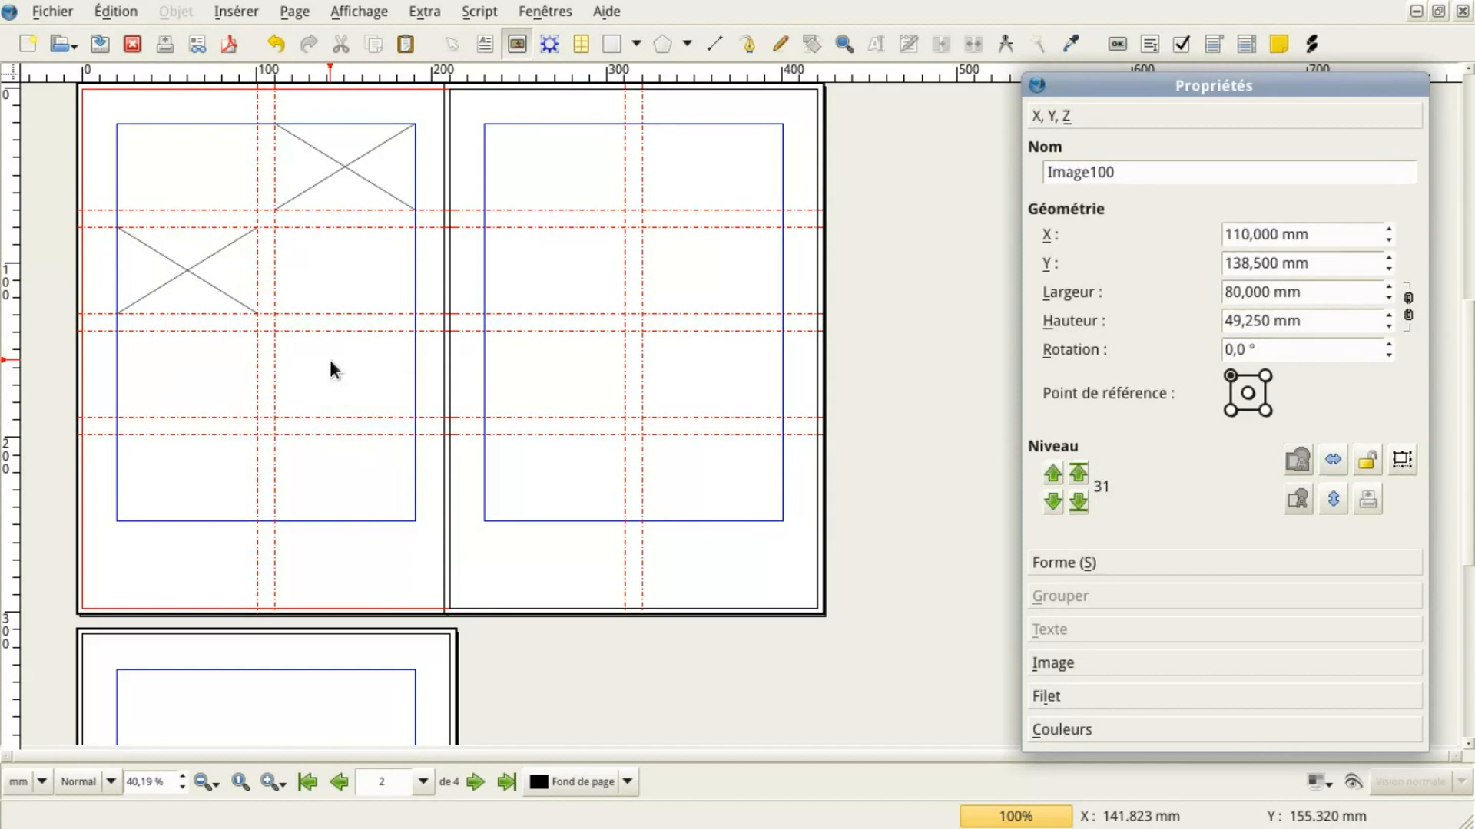
pyautogui.click(204, 478)
pyautogui.press('i')
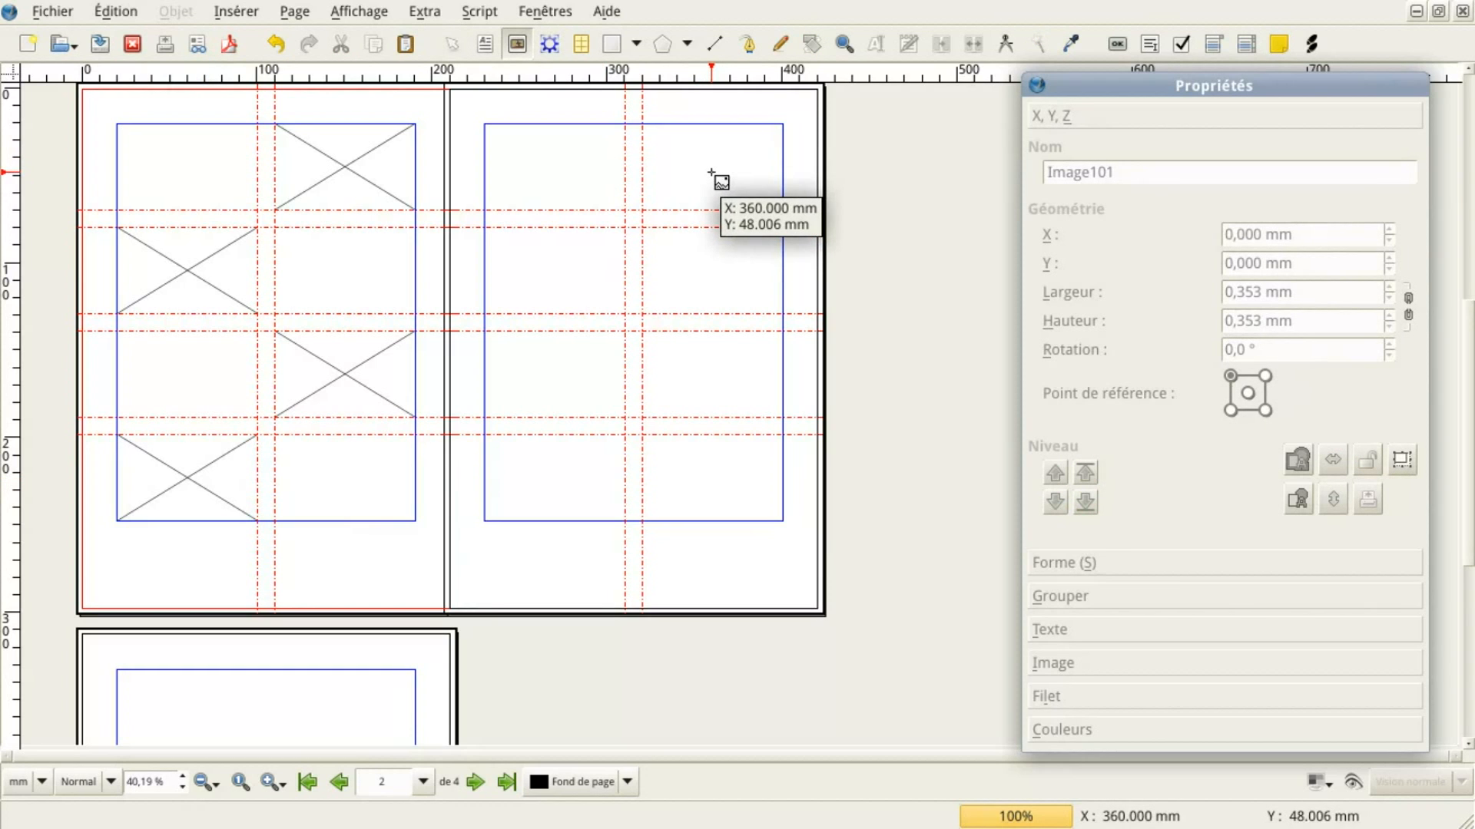
pyautogui.click(457, 44)
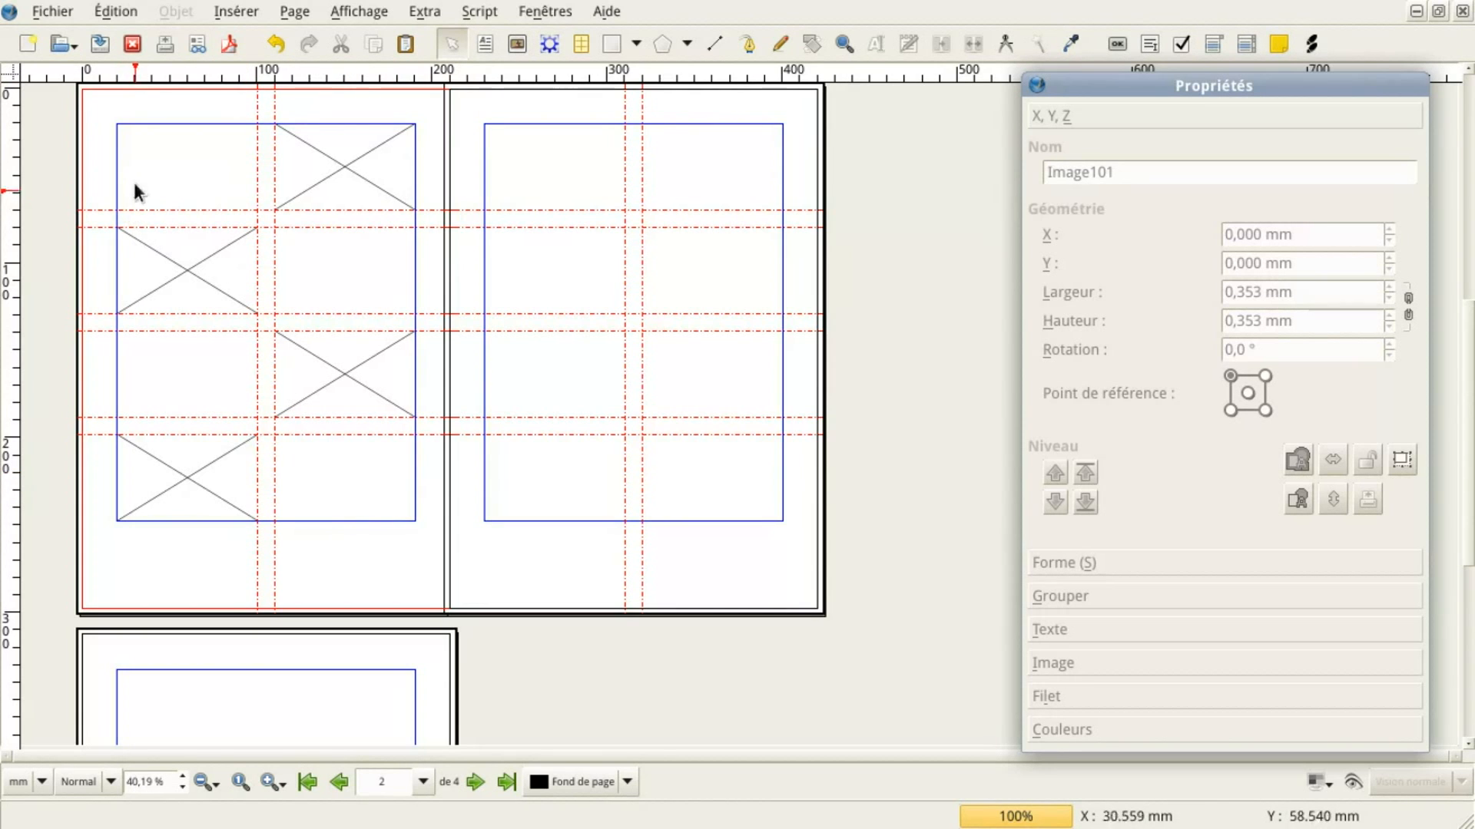
# Copy all four image frames from page 2 and paste them onto page 3
pyautogui.moveTo(94, 99); pyautogui.dragTo(431, 564)
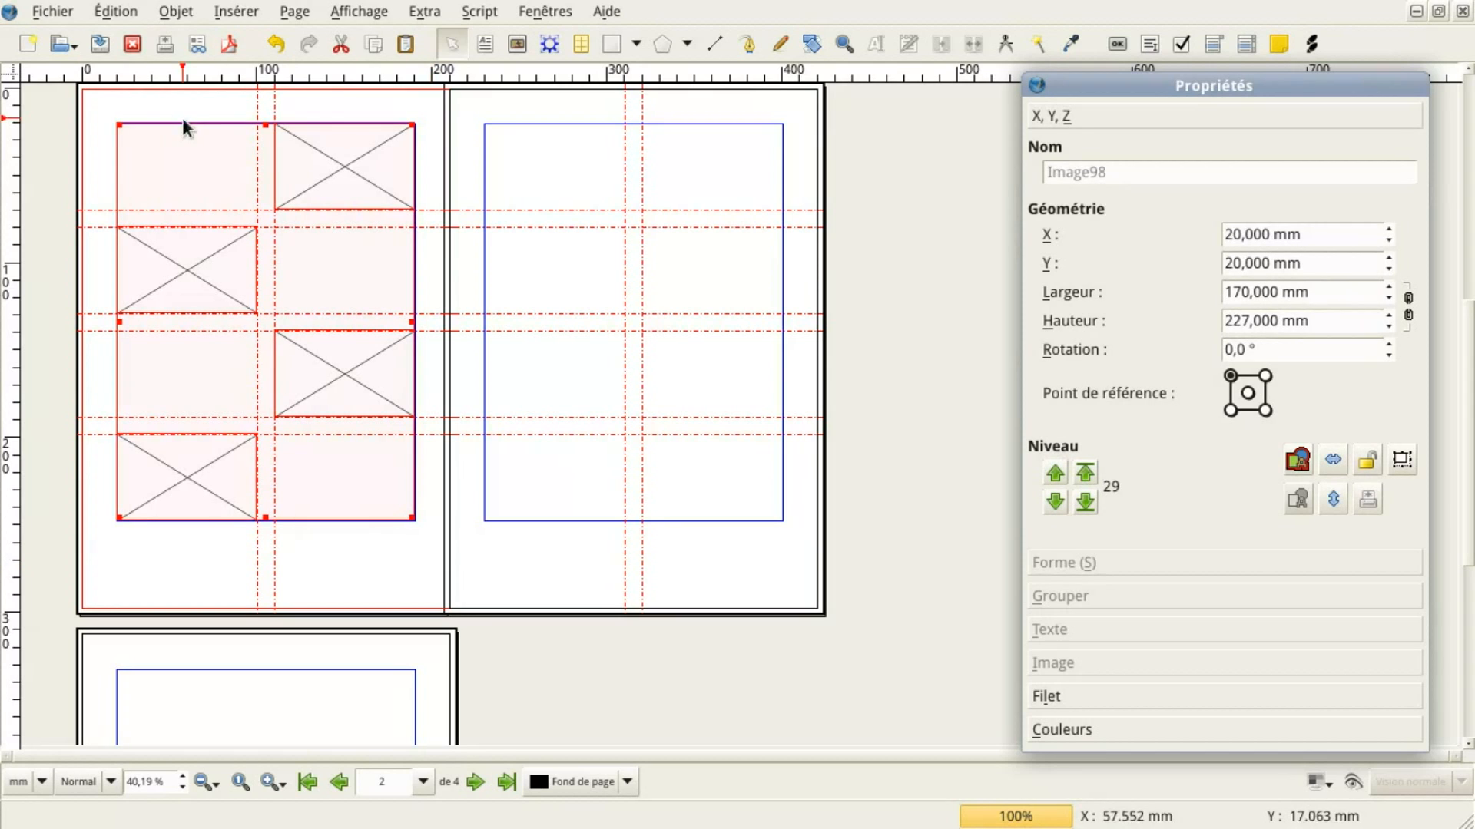
pyautogui.click(116, 11)
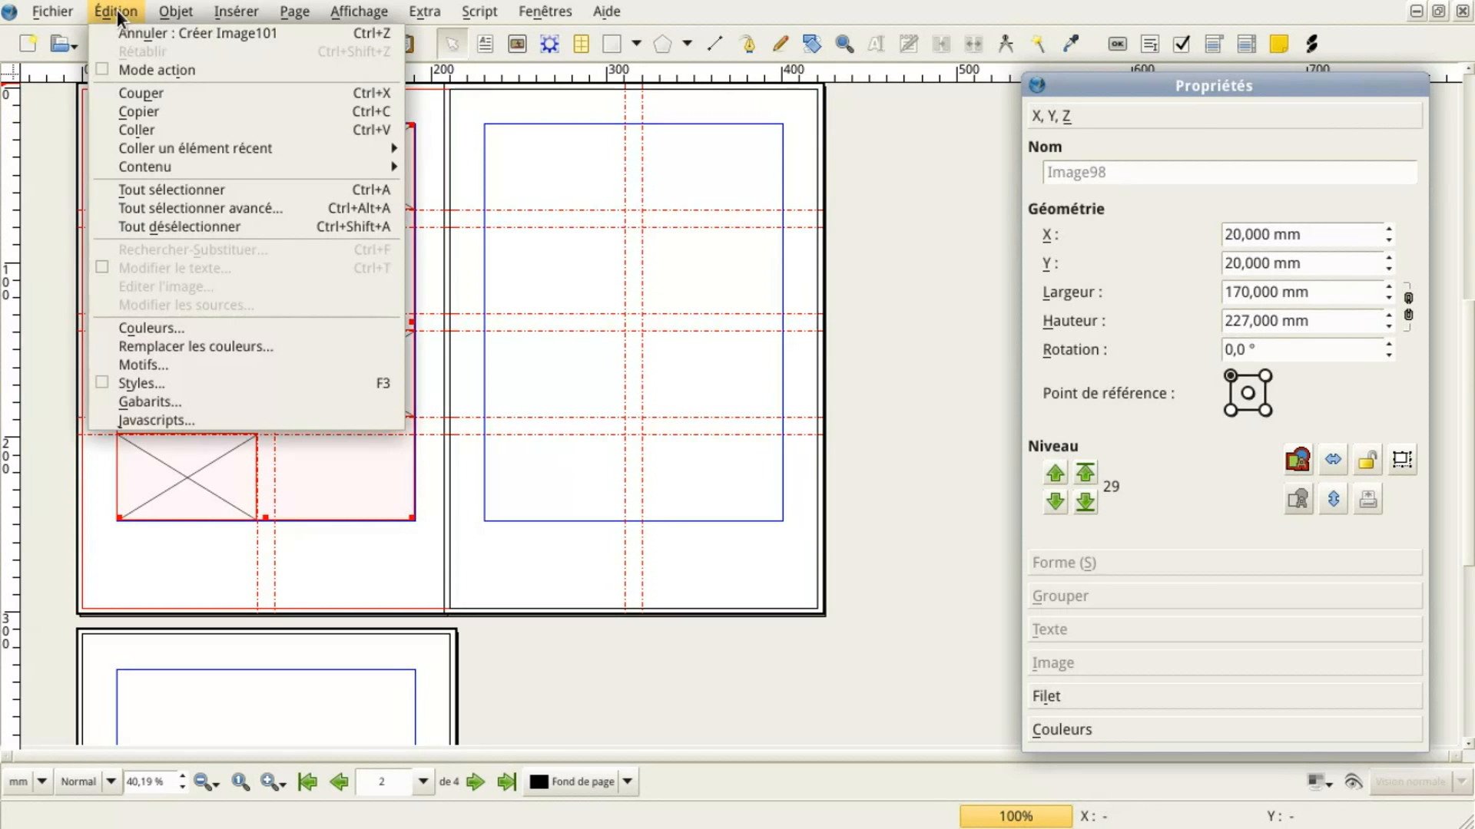
pyautogui.click(164, 112)
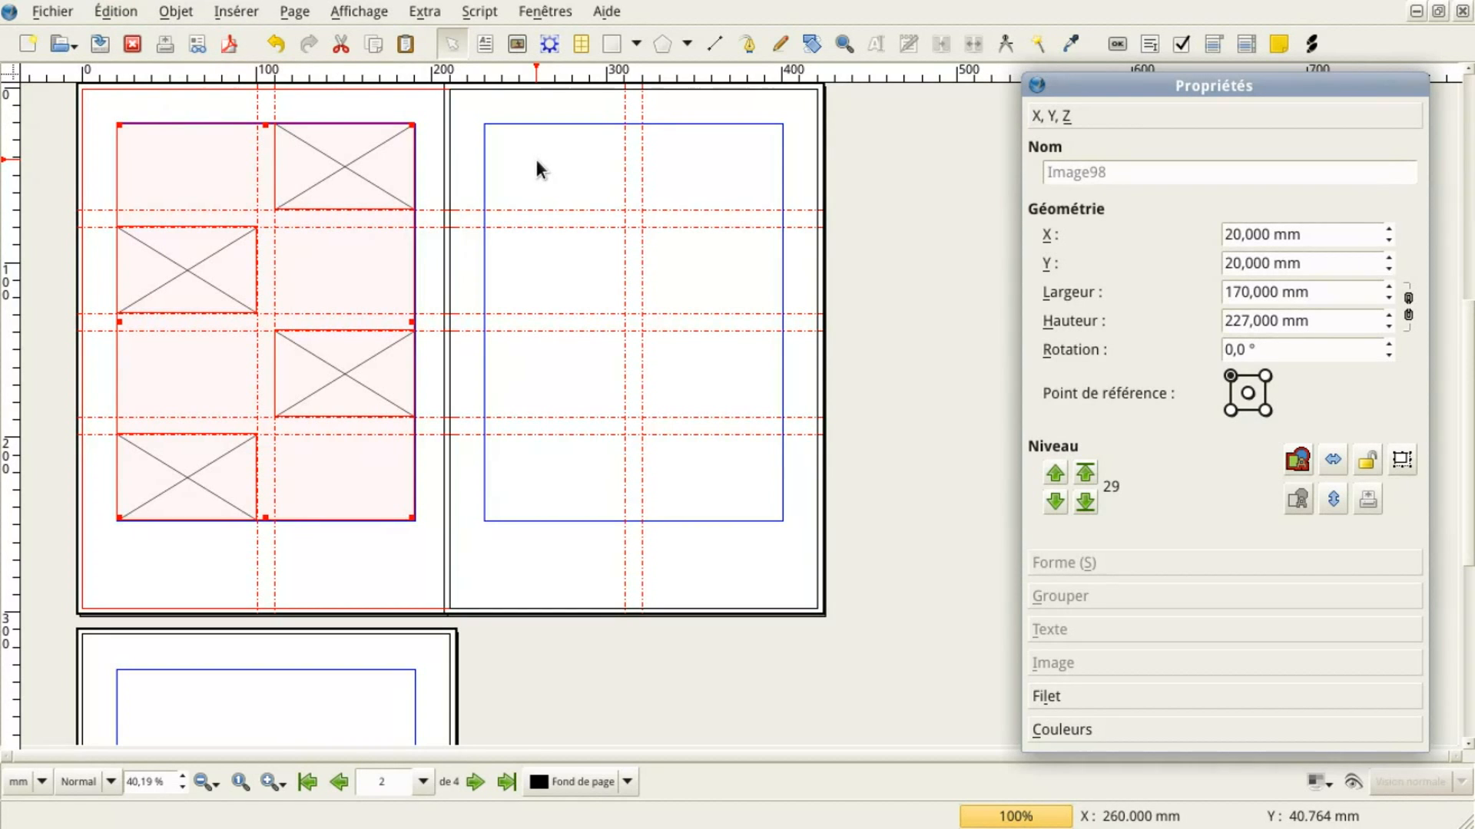
pyautogui.click(534, 155)
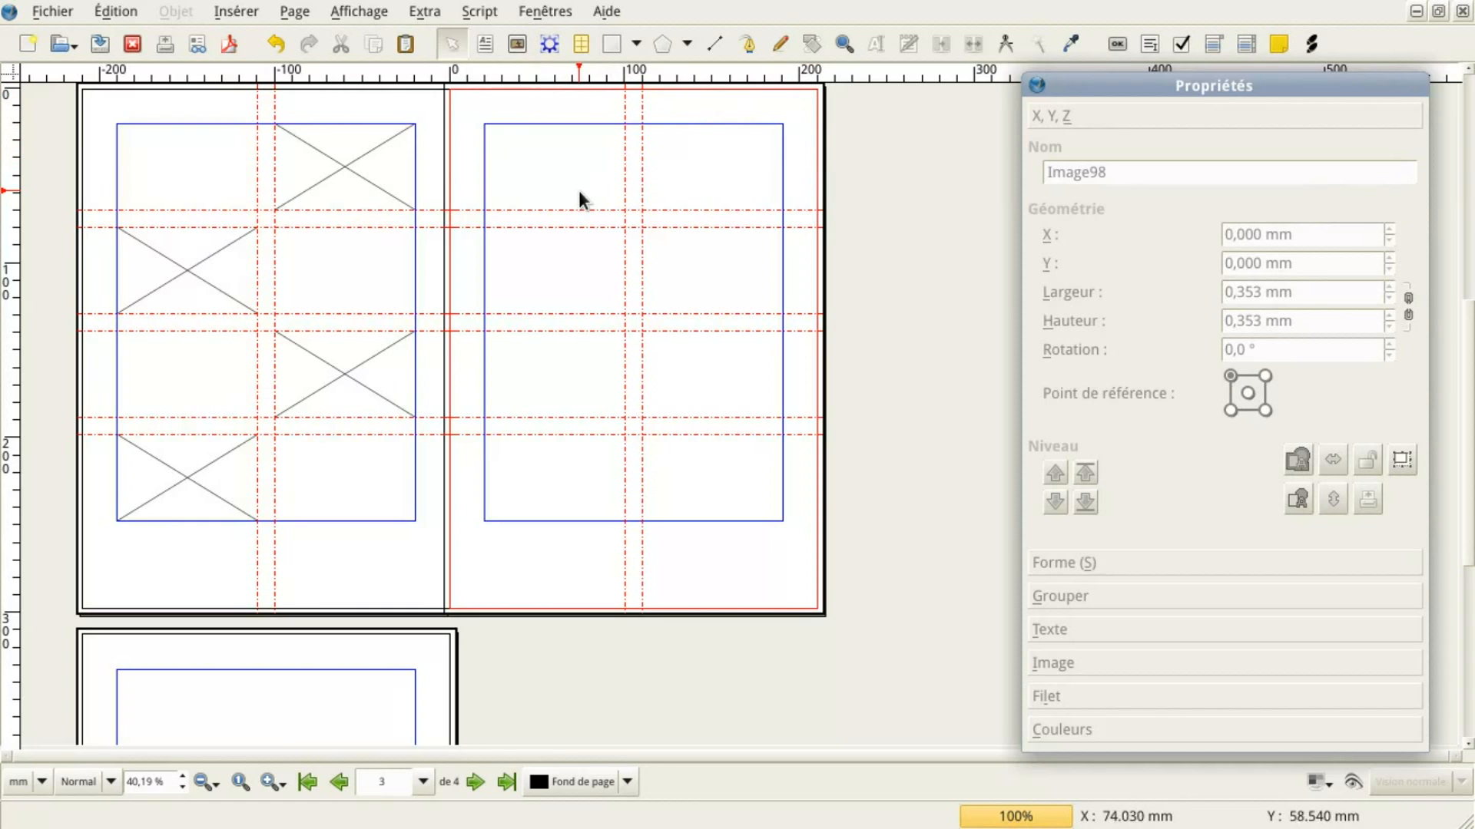
pyautogui.click(113, 11)
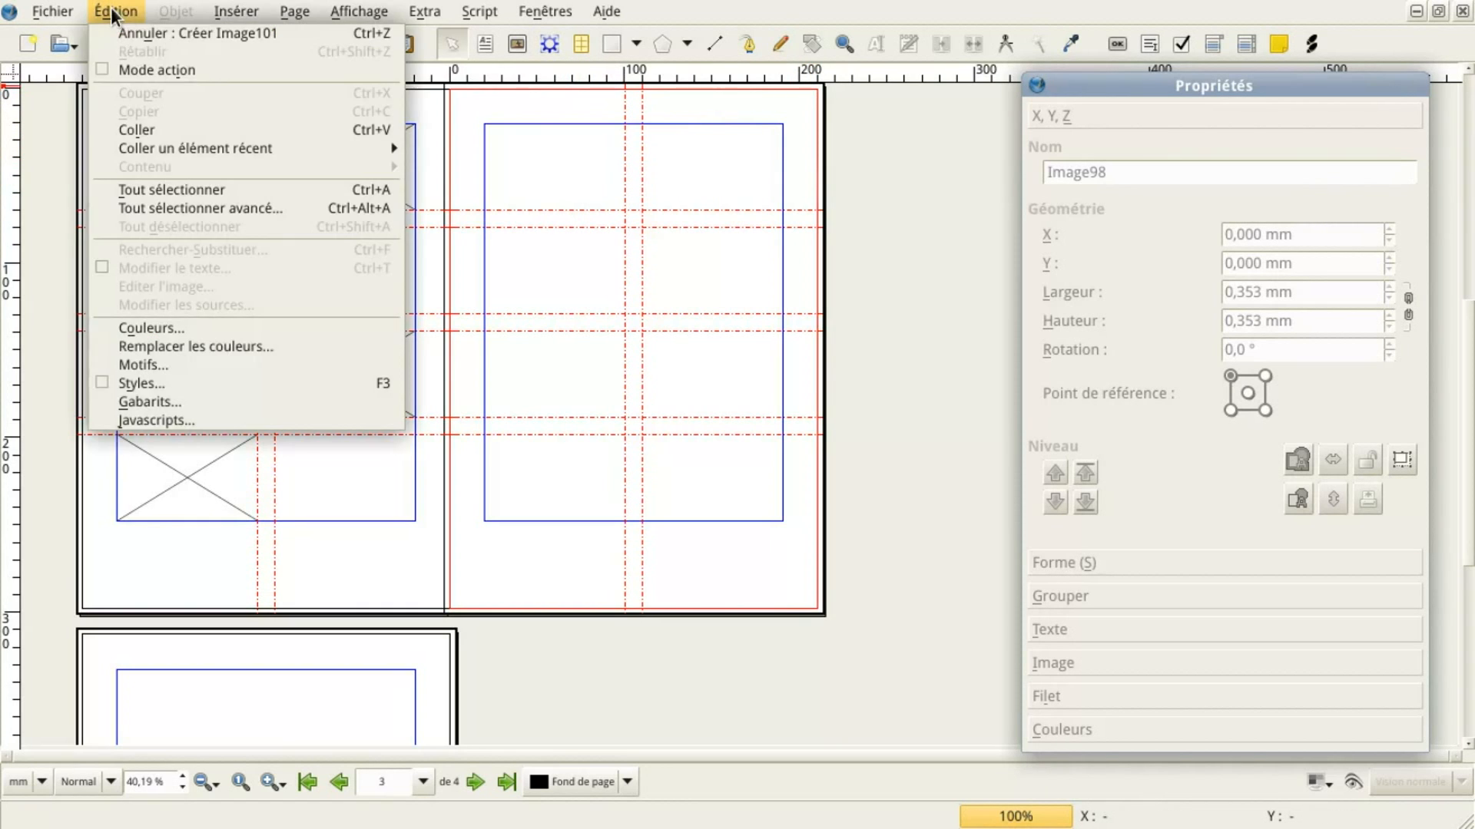
pyautogui.click(154, 127)
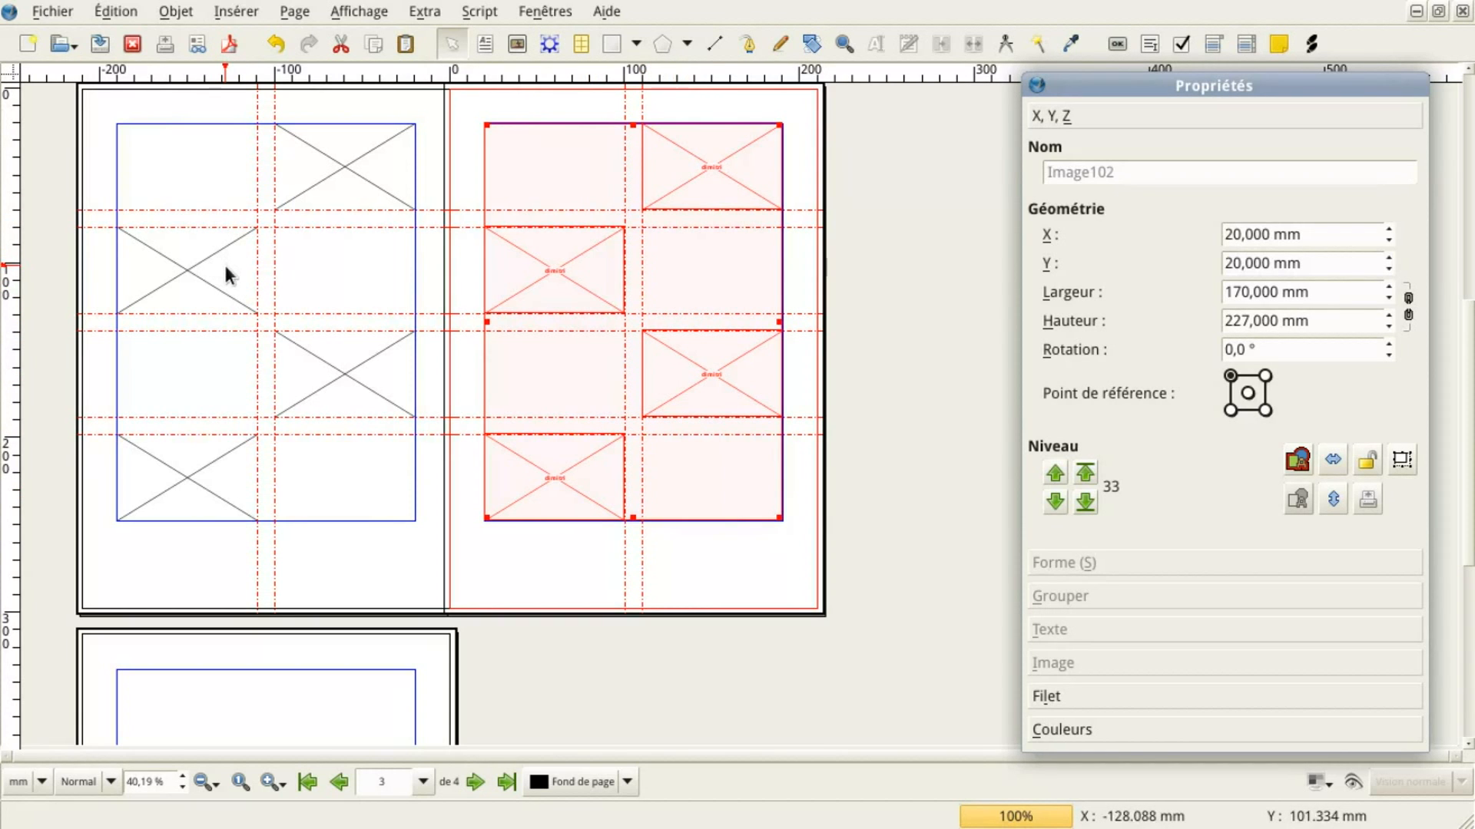
# Import a picture of keys into each of the eight image frames on pages 2 and 3
pyautogui.click(359, 106)
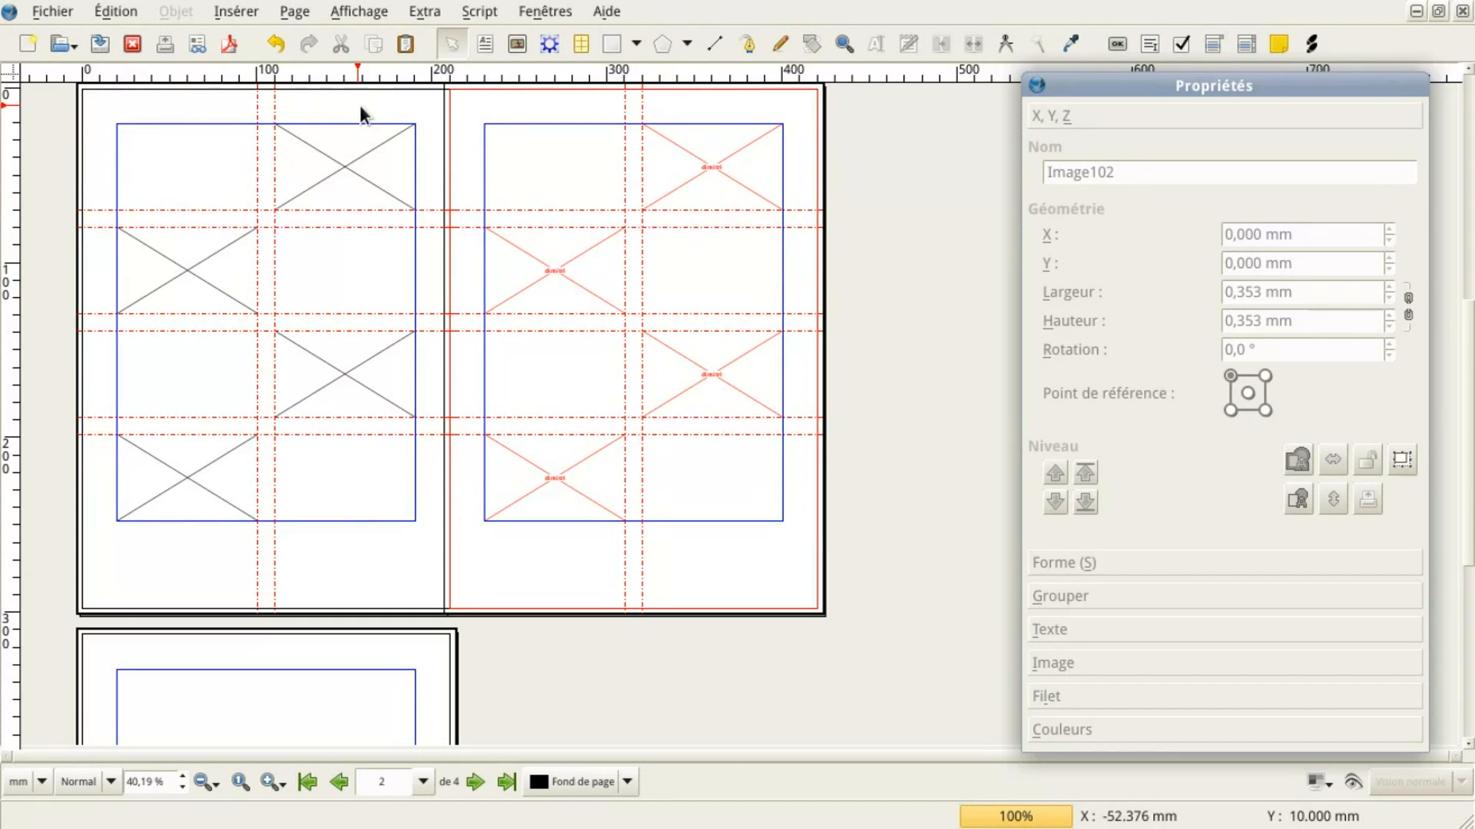
pyautogui.click(347, 160)
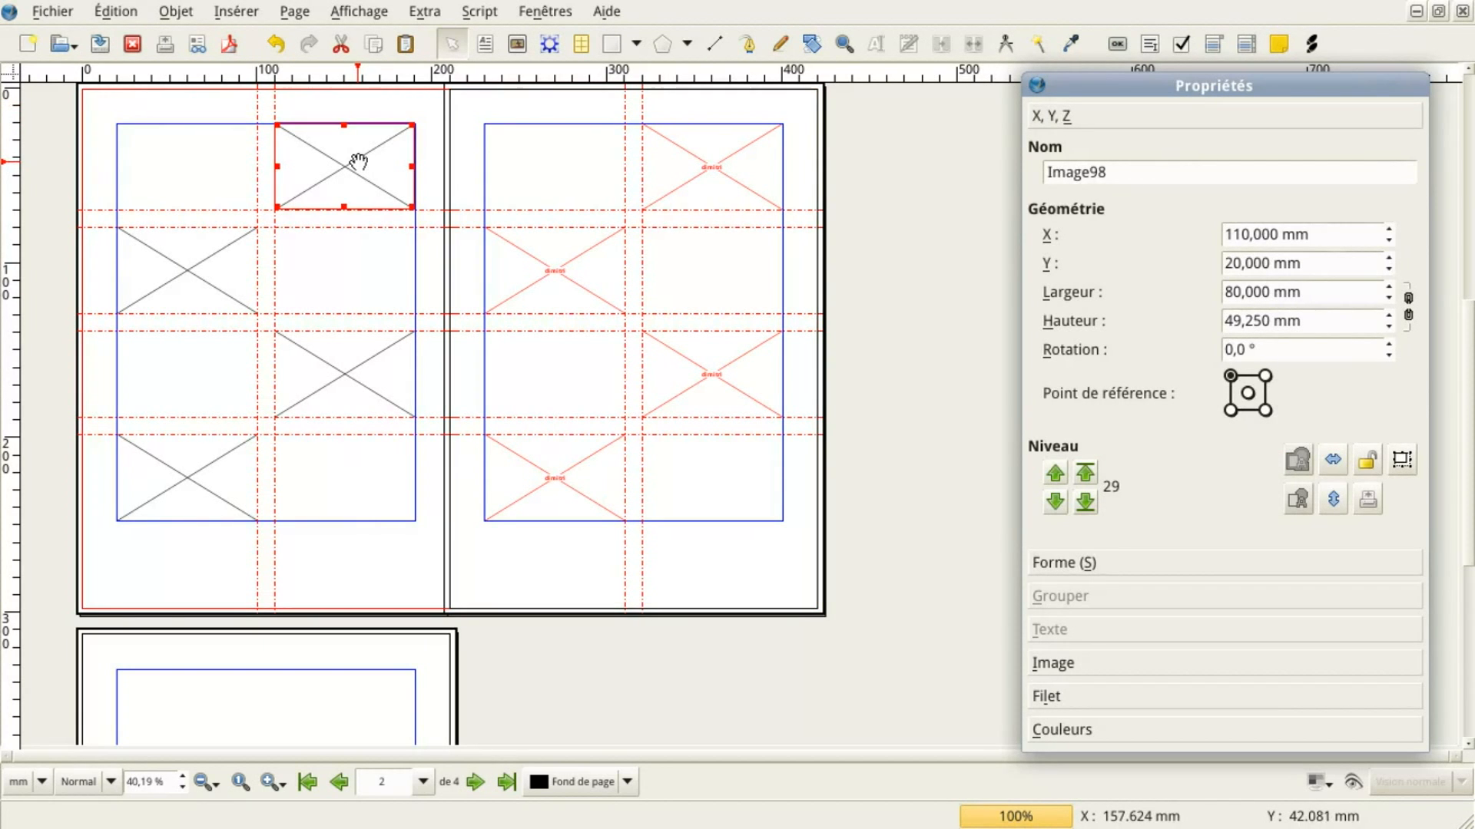
pyautogui.rightClick(357, 161)
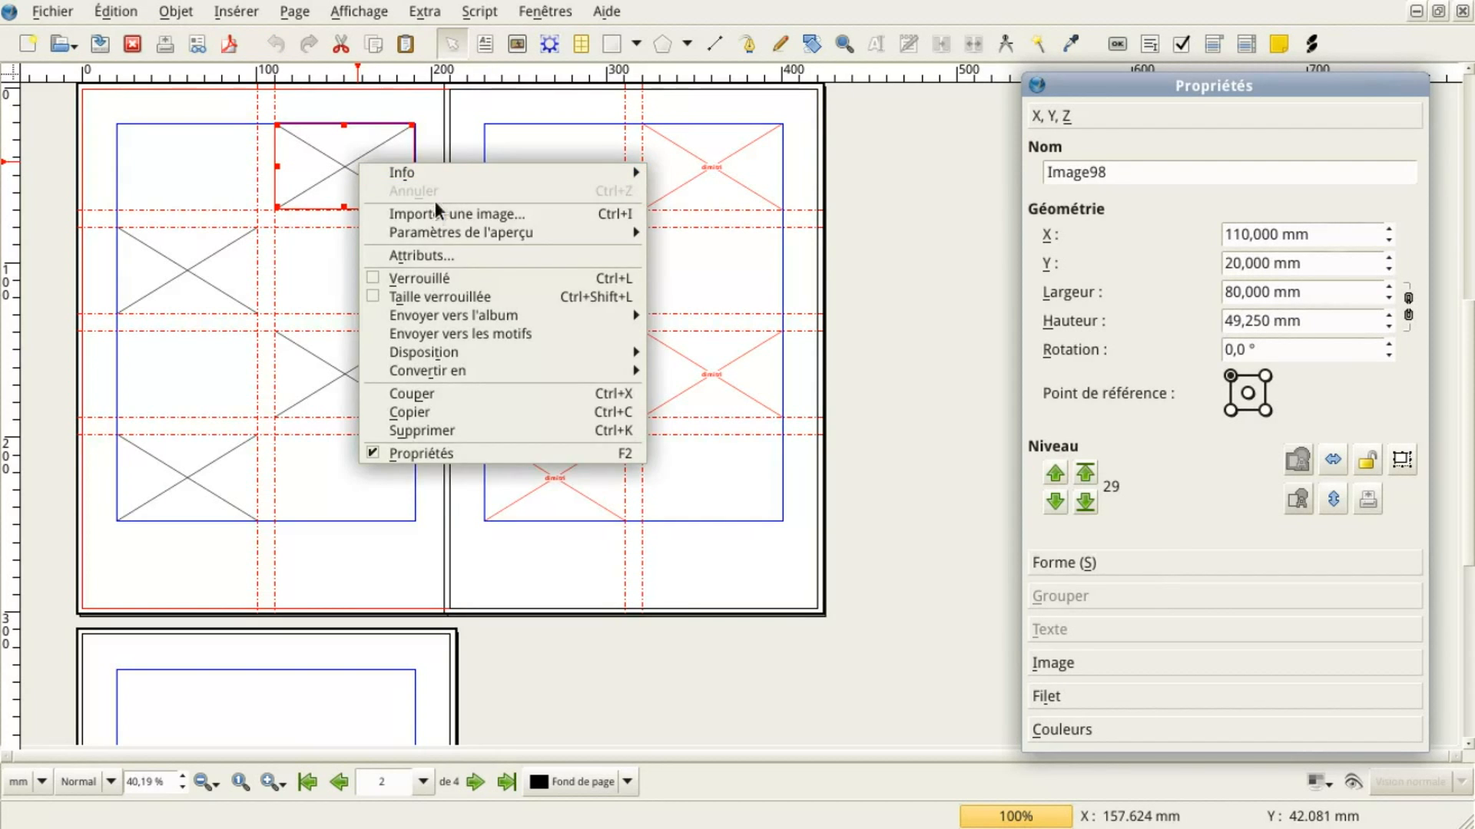
pyautogui.click(433, 212)
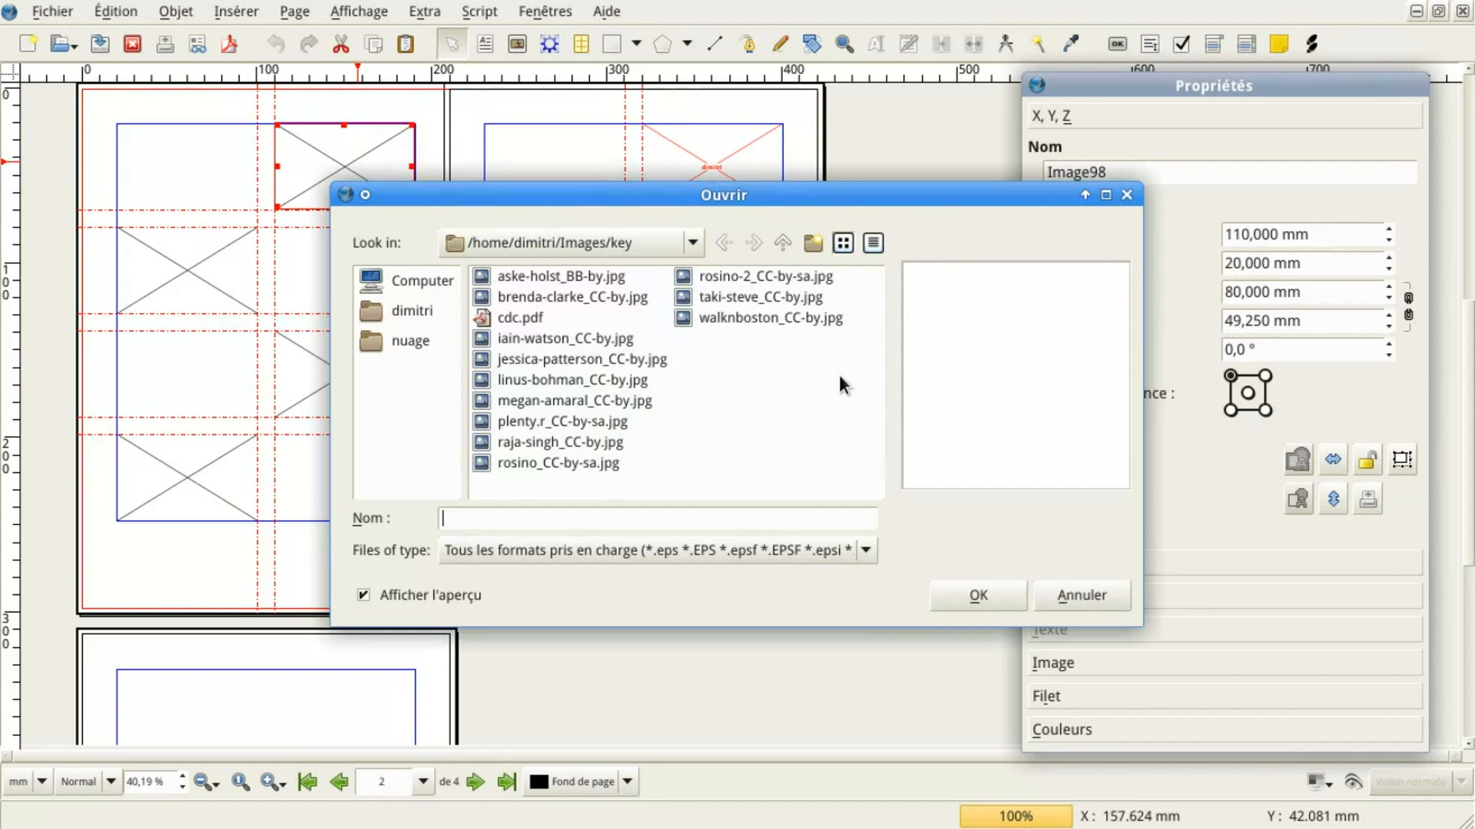
pyautogui.click(984, 596)
pyautogui.click(184, 266)
pyautogui.rightClick(184, 266)
pyautogui.click(296, 316)
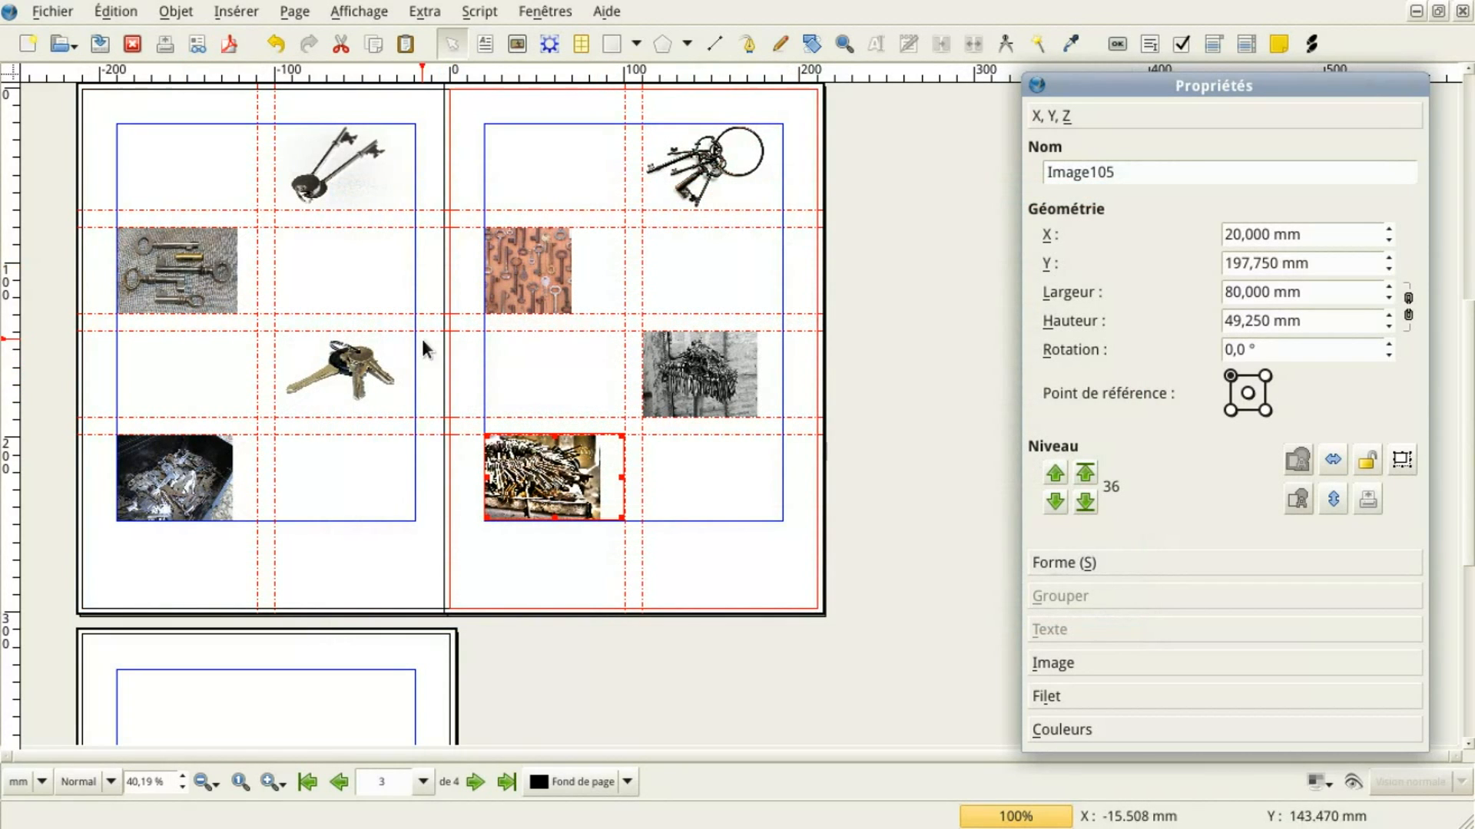
# Switch the grey keys picture in page 2's second row to free scaling and enlarge it to 11,11 %
pyautogui.click(224, 290)
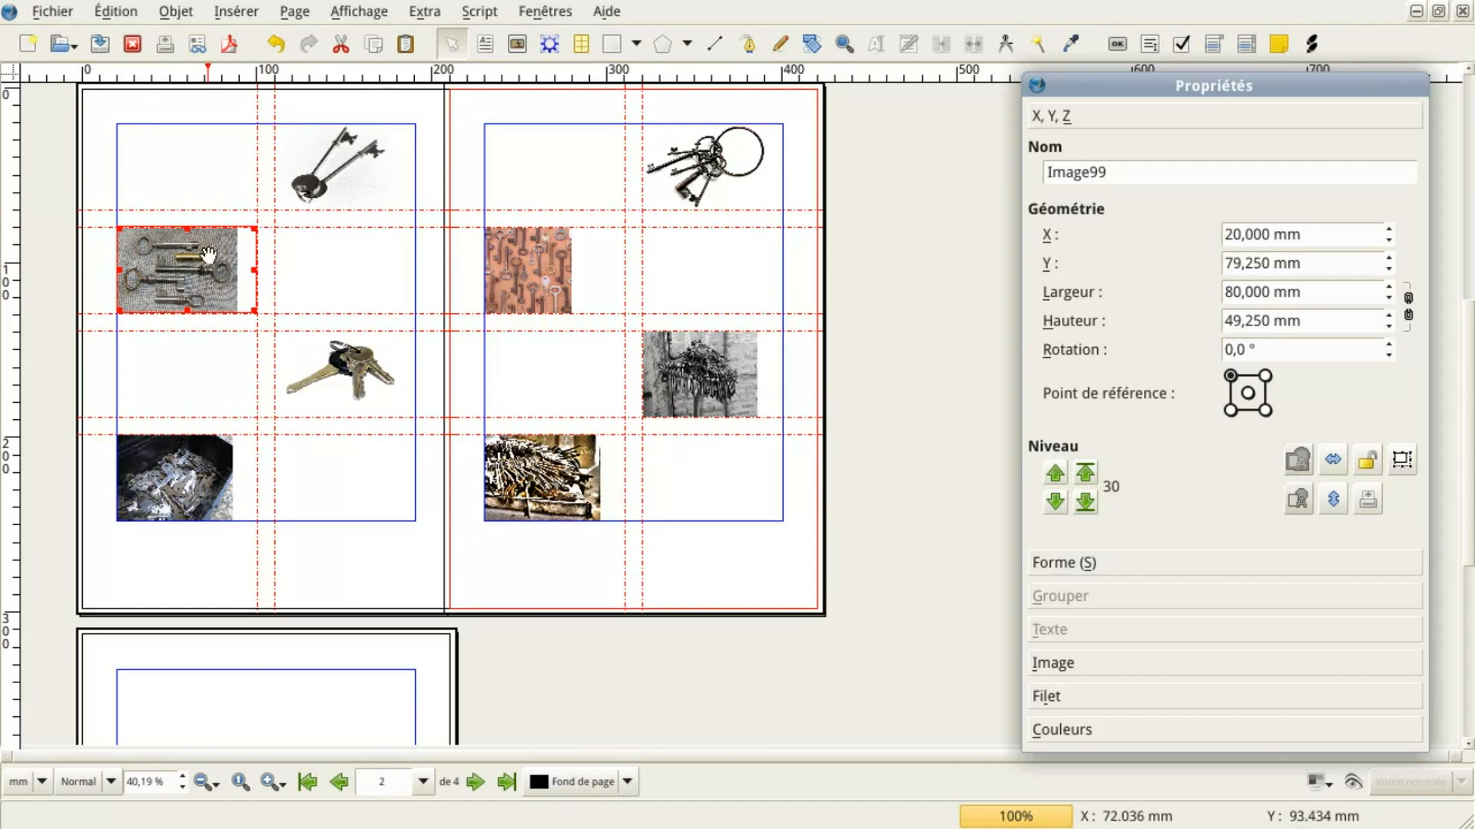
pyautogui.click(1074, 661)
pyautogui.moveTo(1136, 86); pyautogui.dragTo(1054, 82)
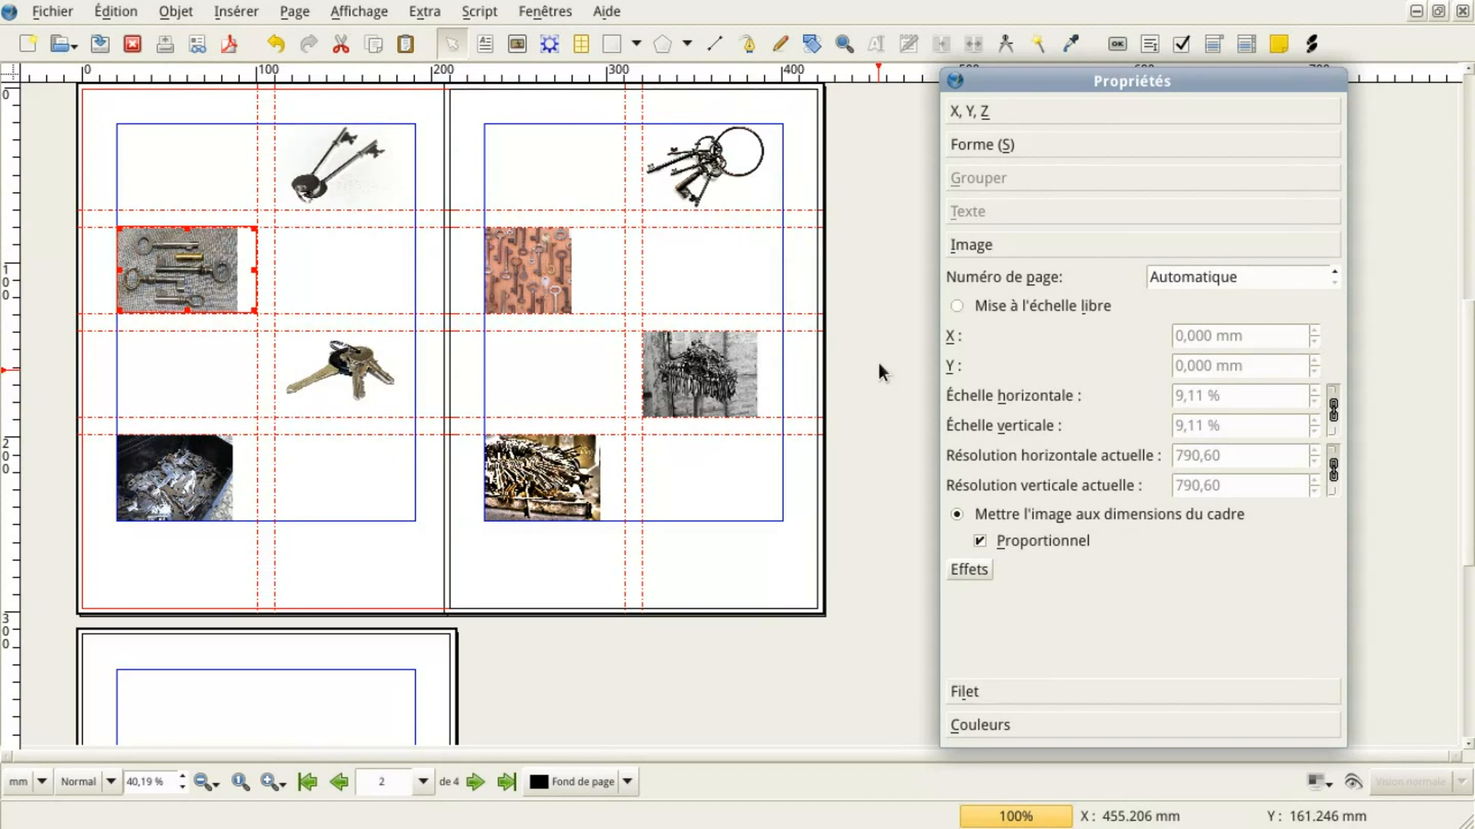
pyautogui.click(1013, 306)
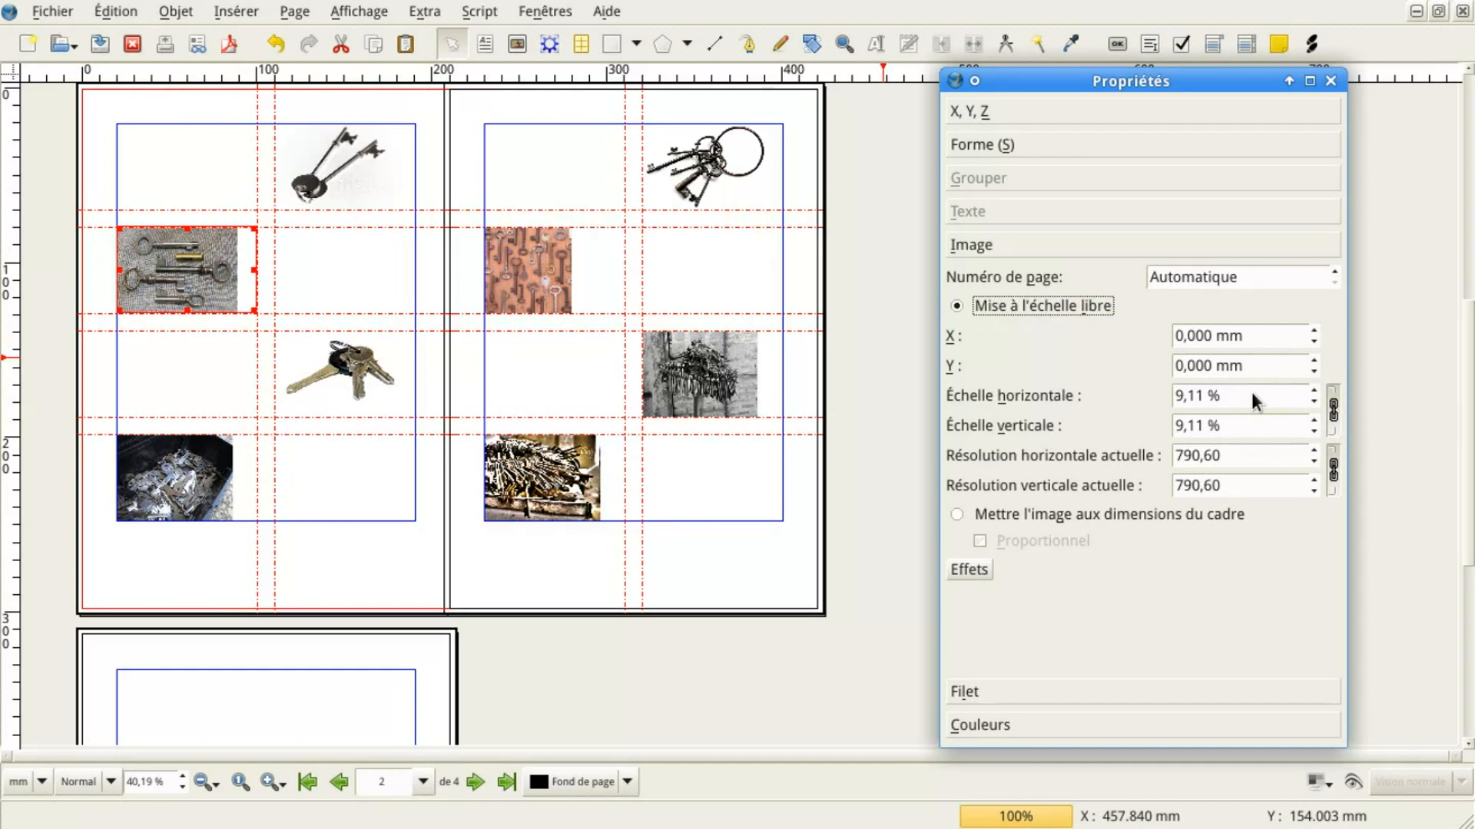
pyautogui.scroll(1, 1251, 391)
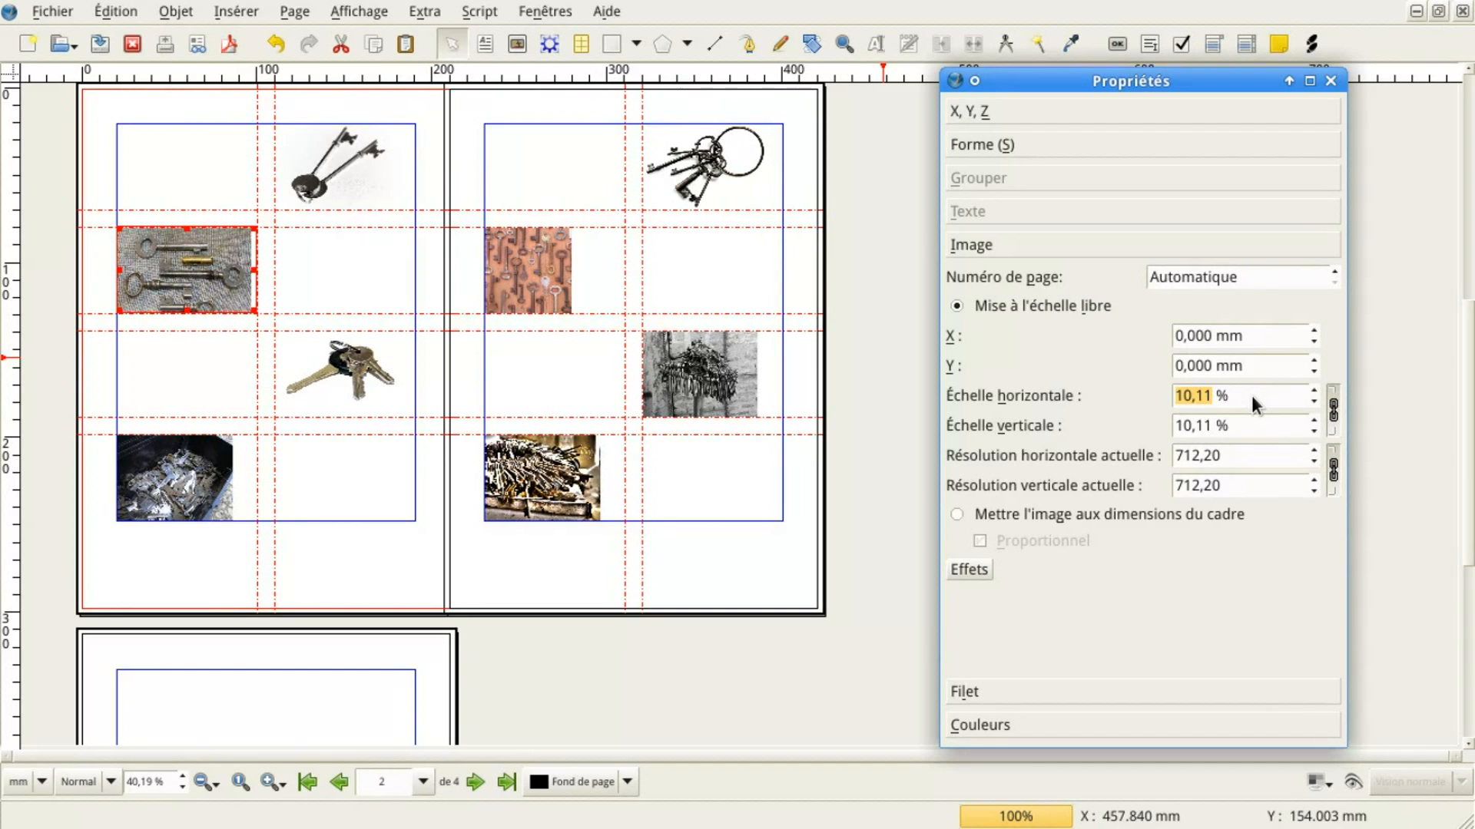
pyautogui.scroll(1, 1251, 395)
# Edit the content of the second-row frame on page 2 and shift its picture up about 6.7 mm inside the frame
pyautogui.click(242, 310)
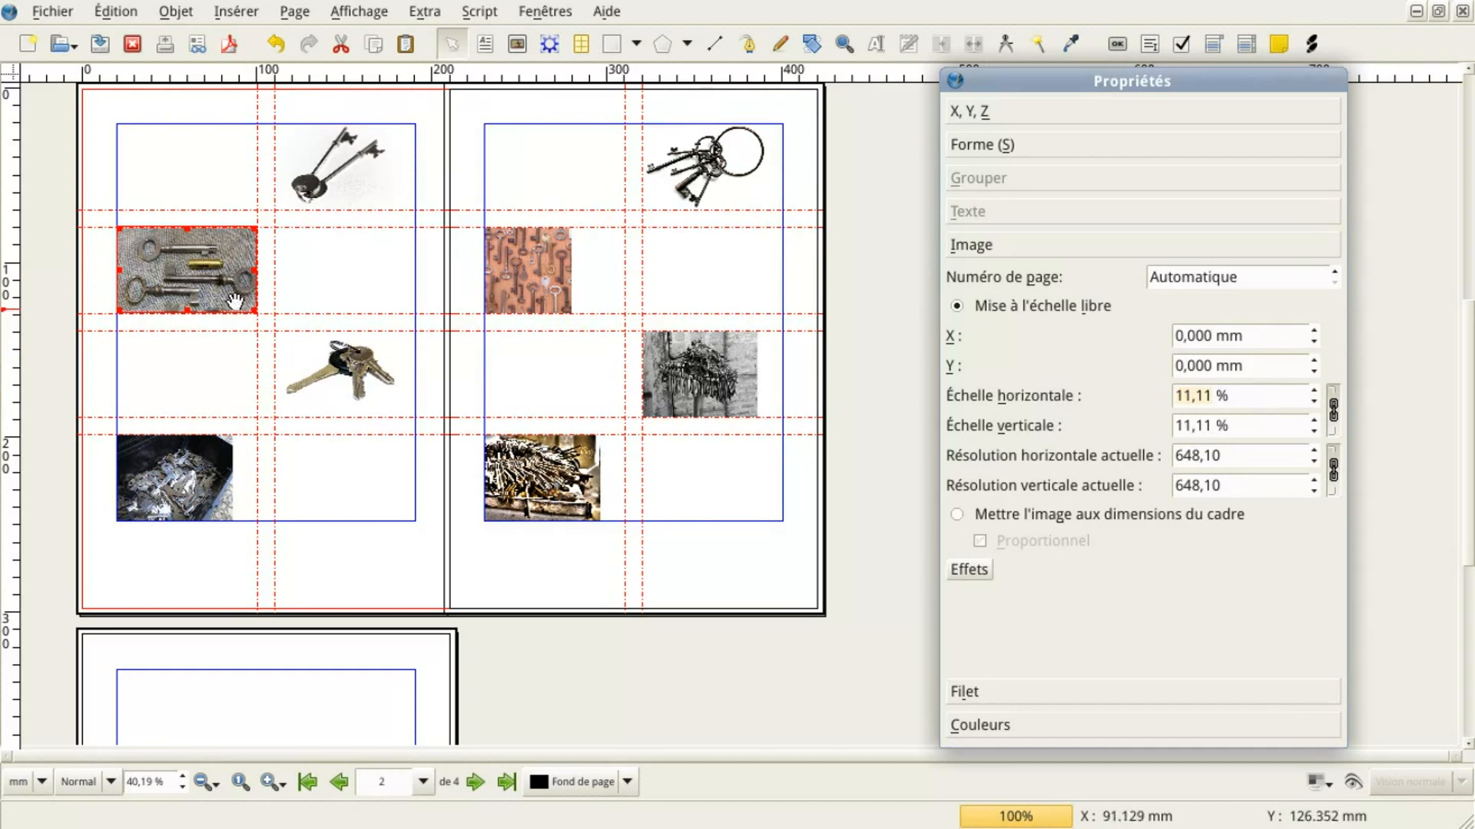
pyautogui.scroll(1, 189, 285)
pyautogui.scroll(3, 189, 284)
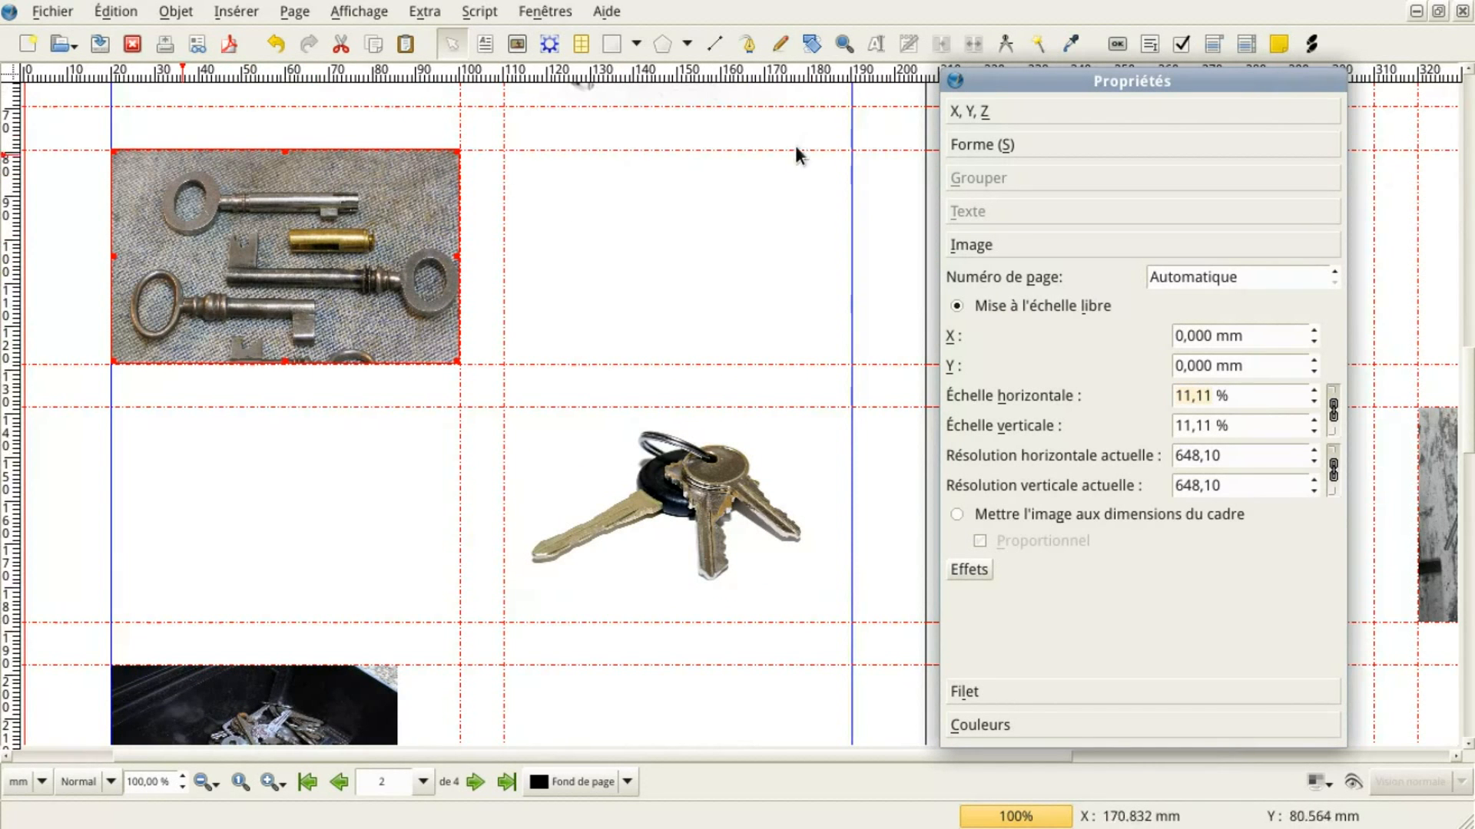
pyautogui.click(876, 44)
pyautogui.moveTo(304, 294); pyautogui.dragTo(303, 262)
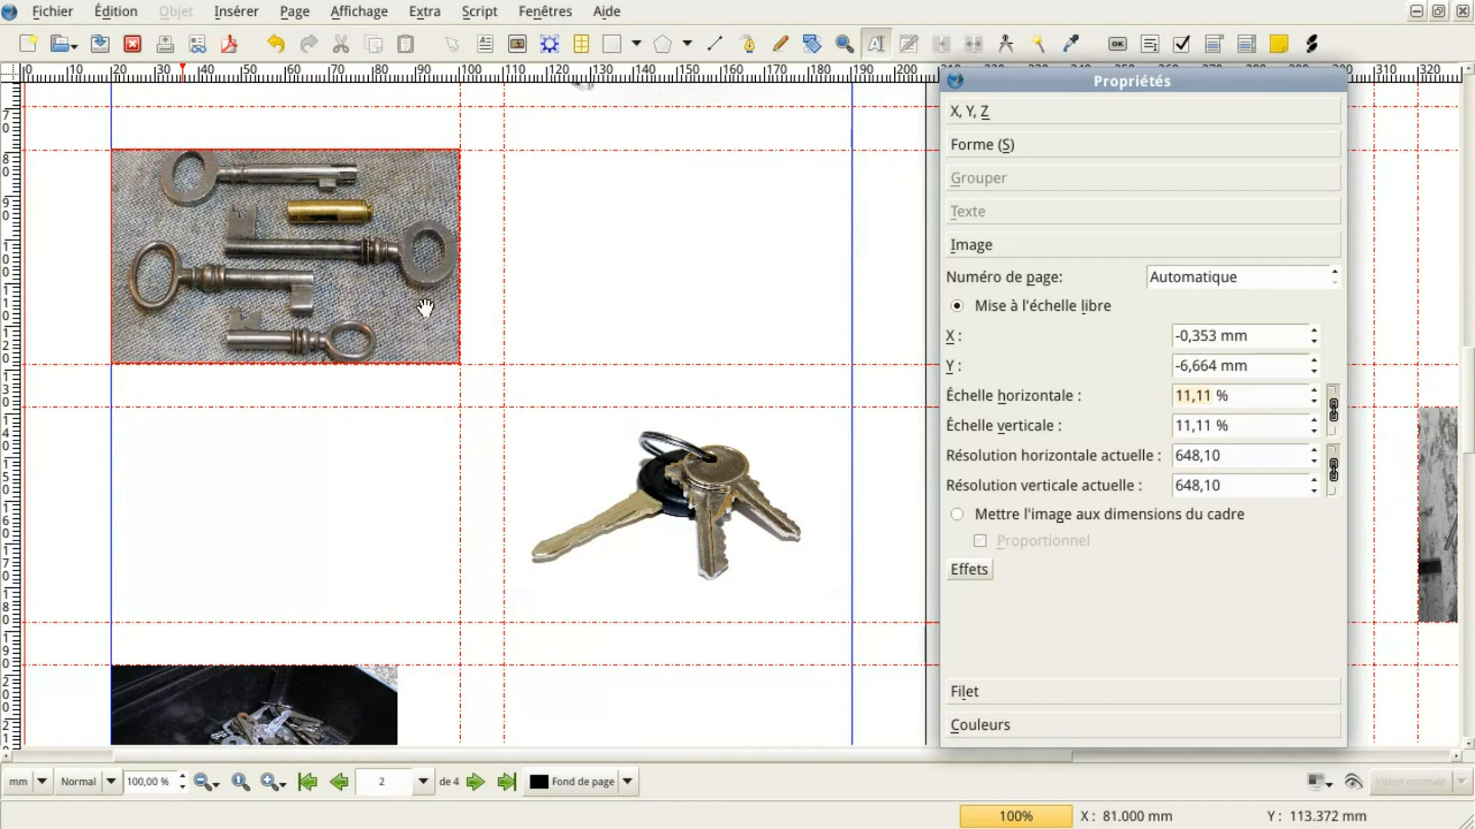
# Set page 2's lower left picture to free scaling at 7,70 % and shift it up about 6.7 mm within its frame
pyautogui.scroll(-2, 438, 631)
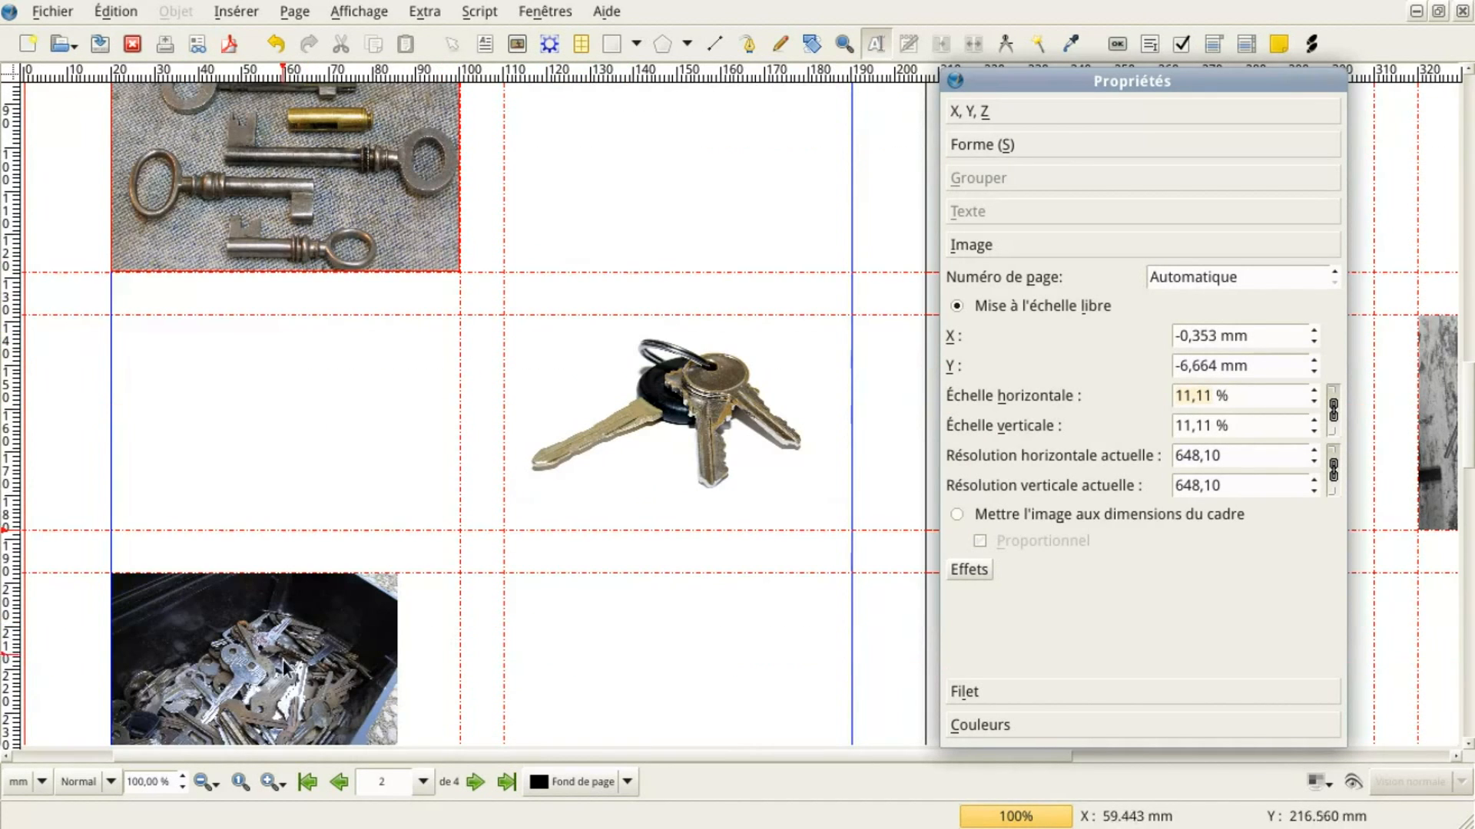
pyautogui.click(276, 661)
pyautogui.click(1060, 307)
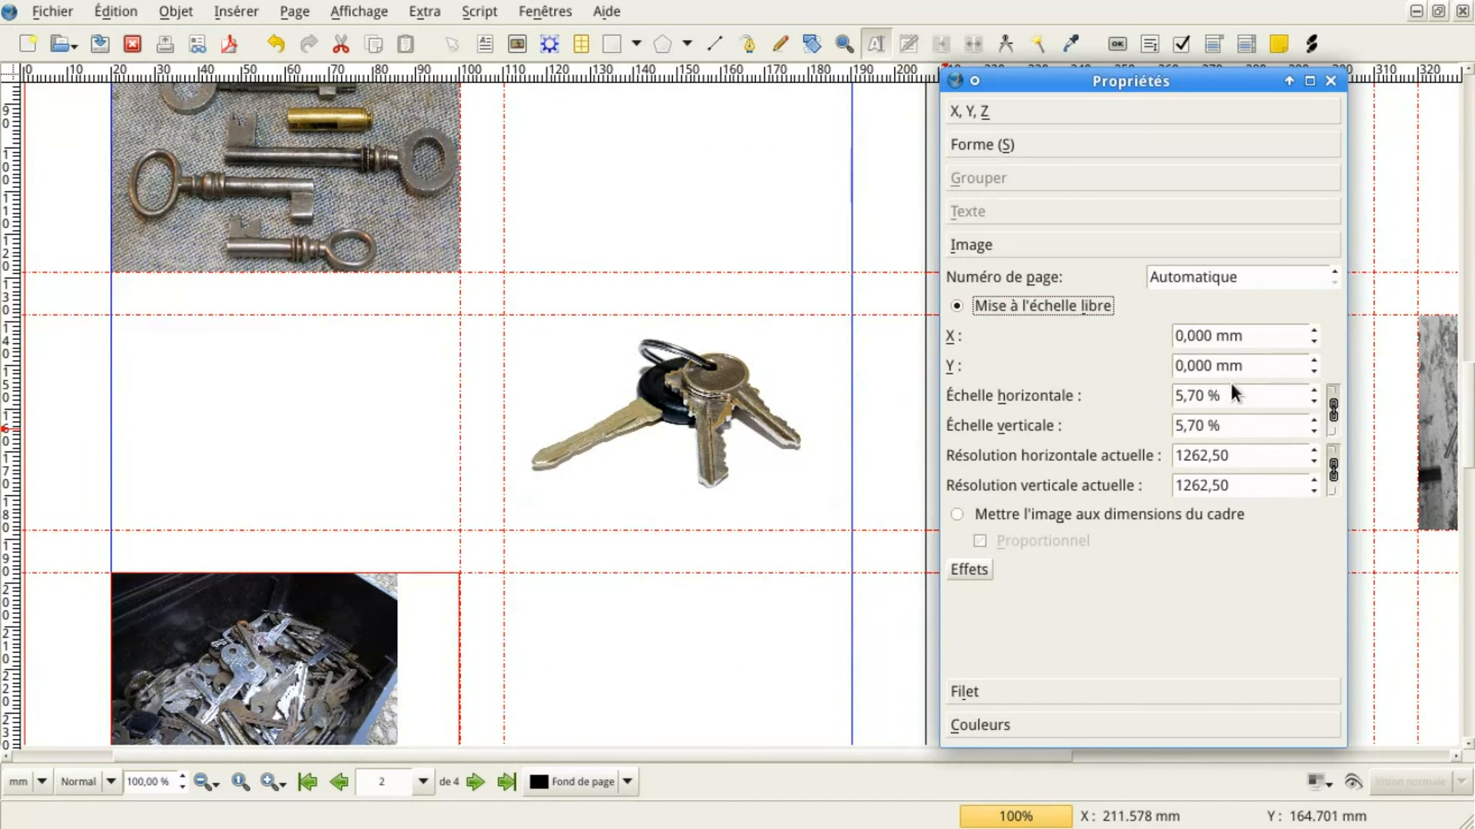
pyautogui.scroll(2, 1231, 385)
pyautogui.scroll(-4, 719, 596)
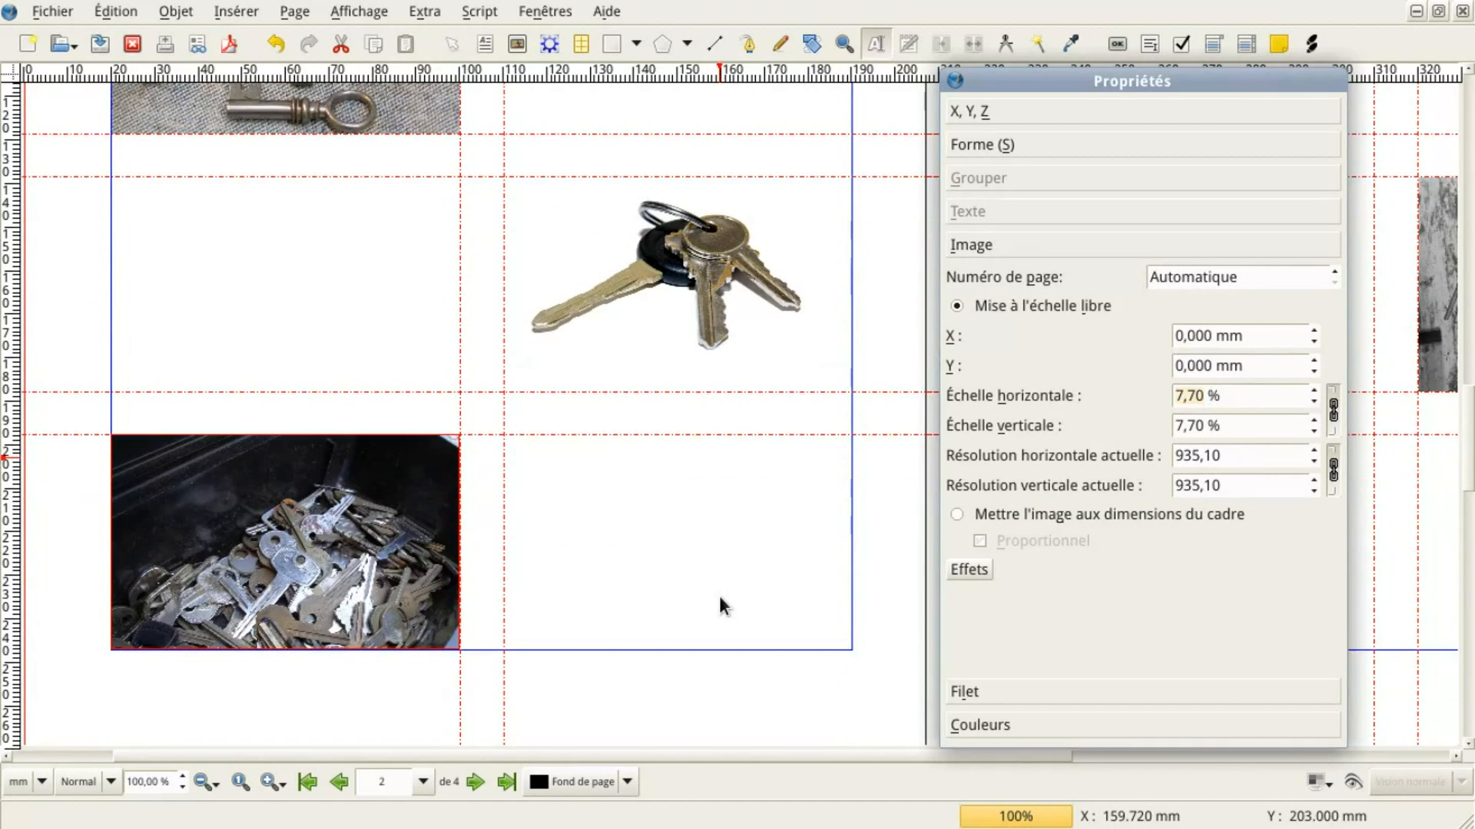
pyautogui.moveTo(332, 499); pyautogui.dragTo(329, 507)
# Set page 2's upper right picture to free scaling and shift it slightly right within its frame
pyautogui.scroll(-2, 656, 462)
pyautogui.scroll(8, 645, 422)
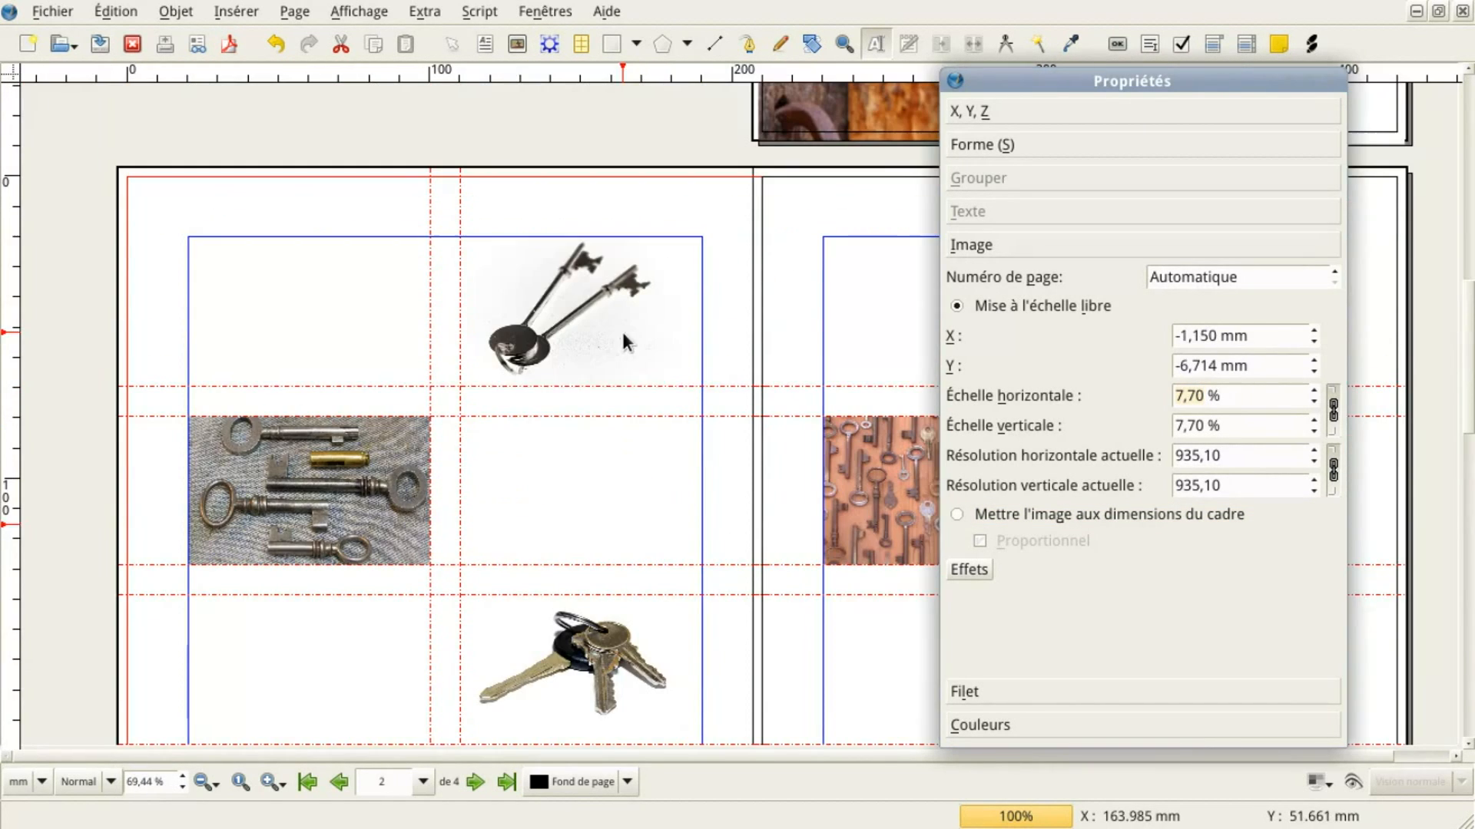
pyautogui.click(621, 330)
pyautogui.click(1079, 311)
pyautogui.moveTo(583, 318); pyautogui.dragTo(598, 318)
# Move the properties palette off page 3, then set that page's upper right picture to free scaling and shift it slightly right
pyautogui.moveTo(796, 403); pyautogui.dragTo(740, 390)
pyautogui.moveTo(1021, 83); pyautogui.dragTo(339, 74)
pyautogui.click(1229, 296)
pyautogui.click(360, 297)
pyautogui.moveTo(1160, 307); pyautogui.dragTo(1172, 307)
# Set the orange keys picture on page 3 to free scaling and enlarge it to fill the frame width
pyautogui.click(854, 440)
pyautogui.click(360, 297)
pyautogui.scroll(20, 555, 382)
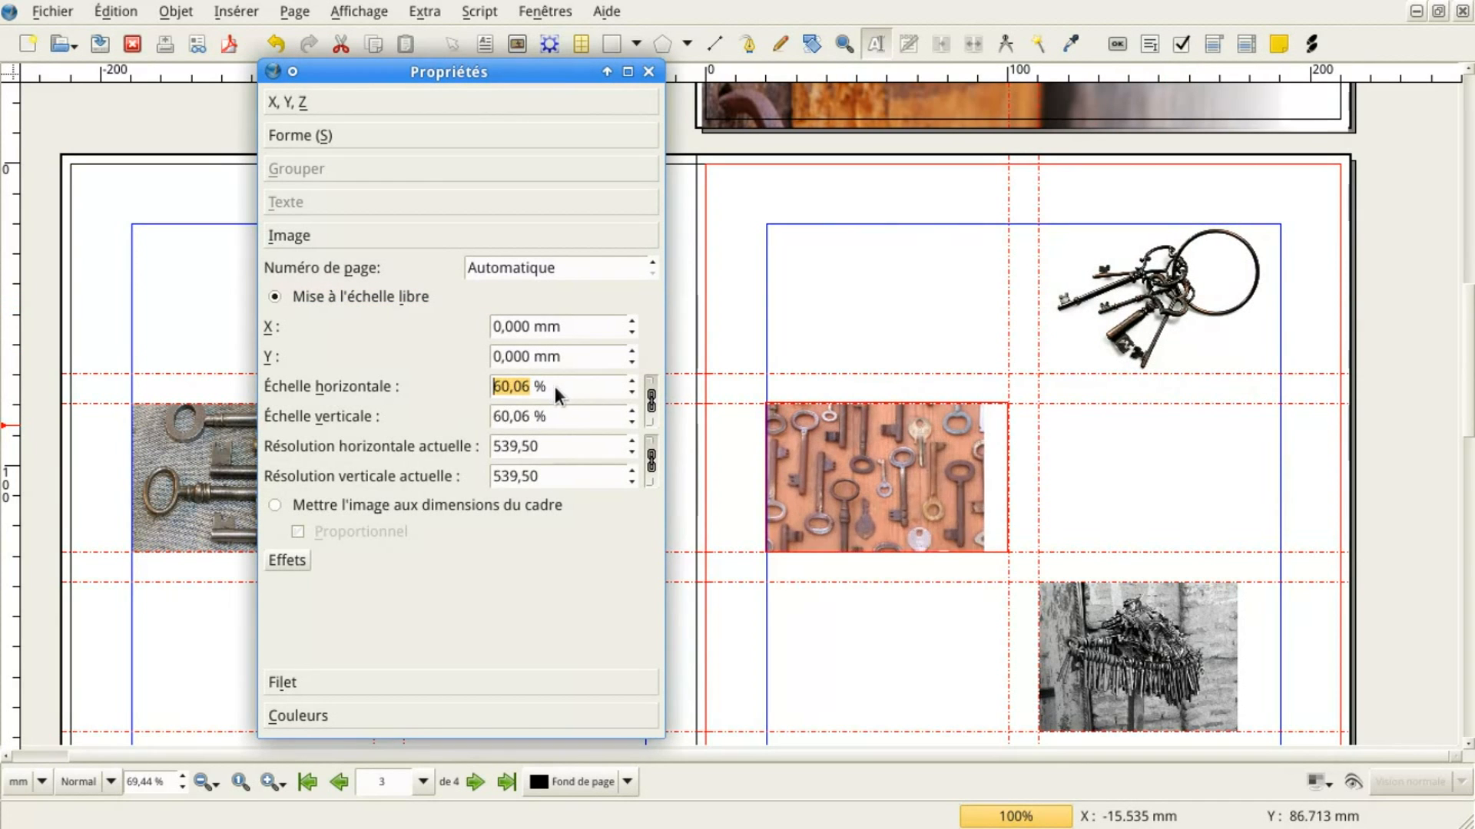
# Set page 3's black-and-white picture to free scaling, enlarge it to fill the frame width and shift it up slightly
pyautogui.scroll(-4, 1165, 436)
pyautogui.click(1165, 434)
pyautogui.click(360, 300)
pyautogui.scroll(11, 582, 392)
pyautogui.moveTo(1165, 500); pyautogui.dragTo(1166, 485)
# Set page 3's lower left picture to free scaling at 28,39 % and shift it up about 13 mm within its frame
pyautogui.click(936, 626)
pyautogui.click(360, 297)
pyautogui.scroll(17, 551, 384)
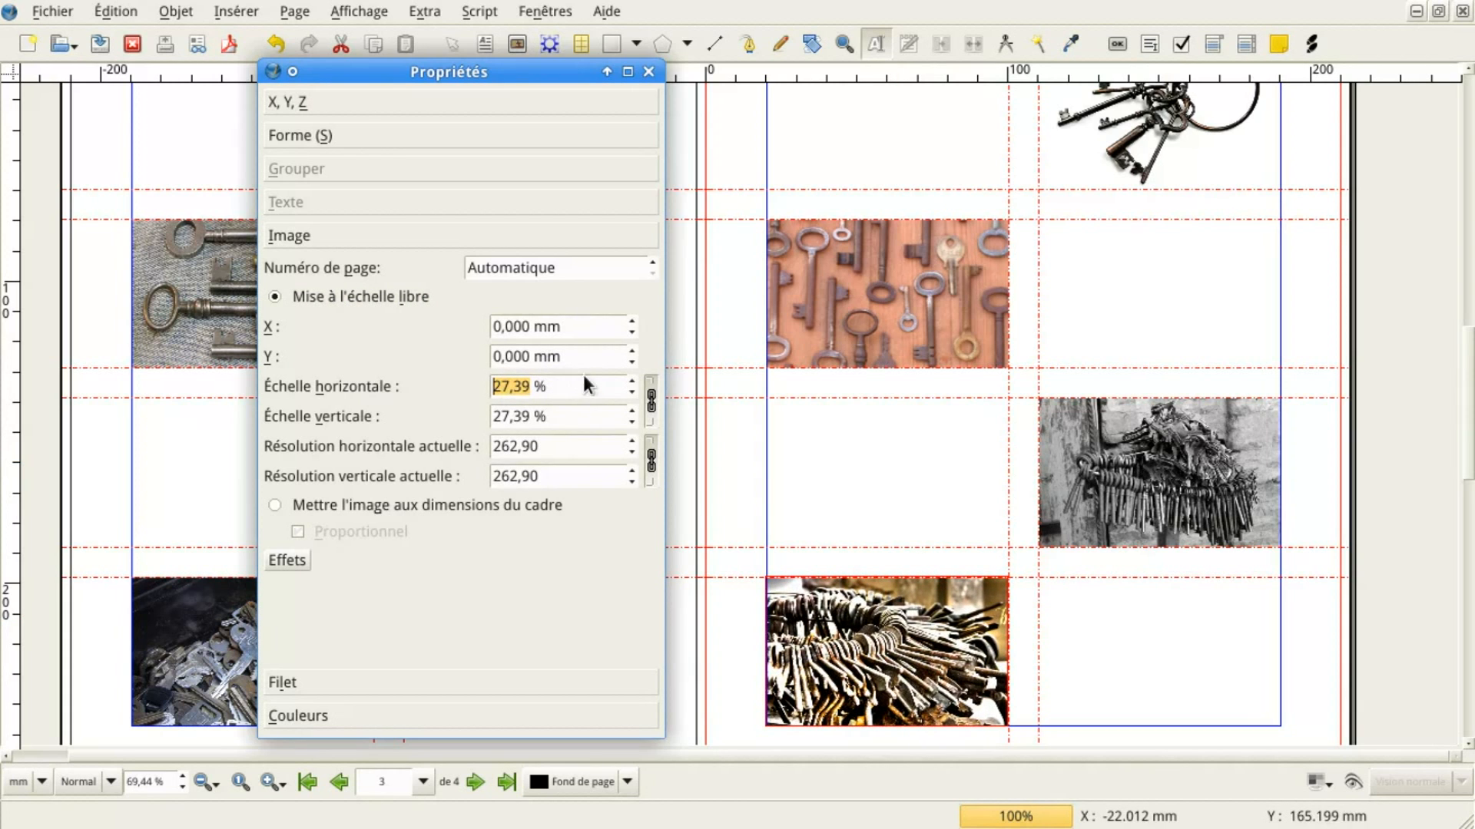
pyautogui.scroll(1, 587, 384)
pyautogui.moveTo(913, 694); pyautogui.dragTo(913, 653)
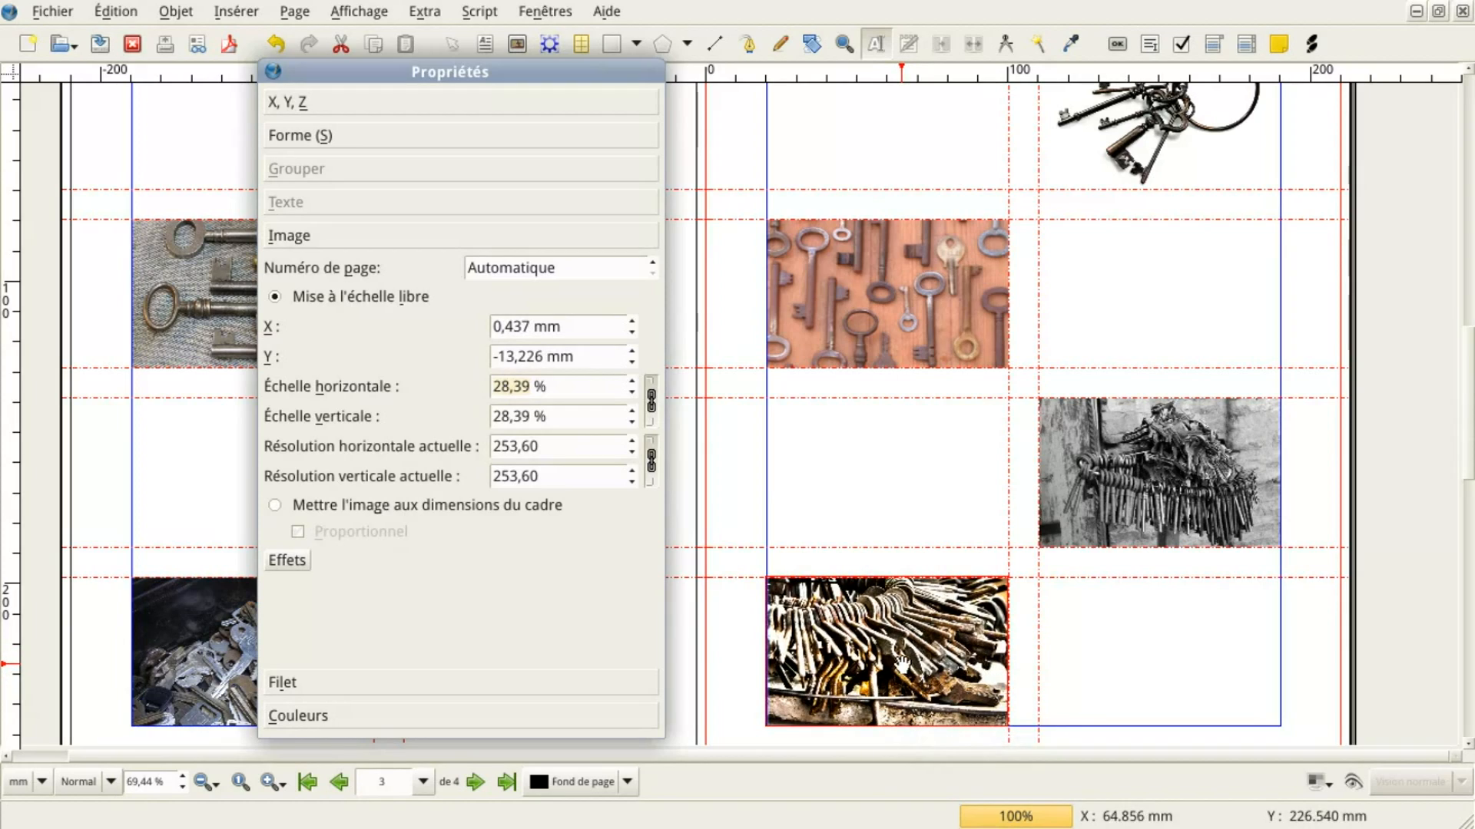